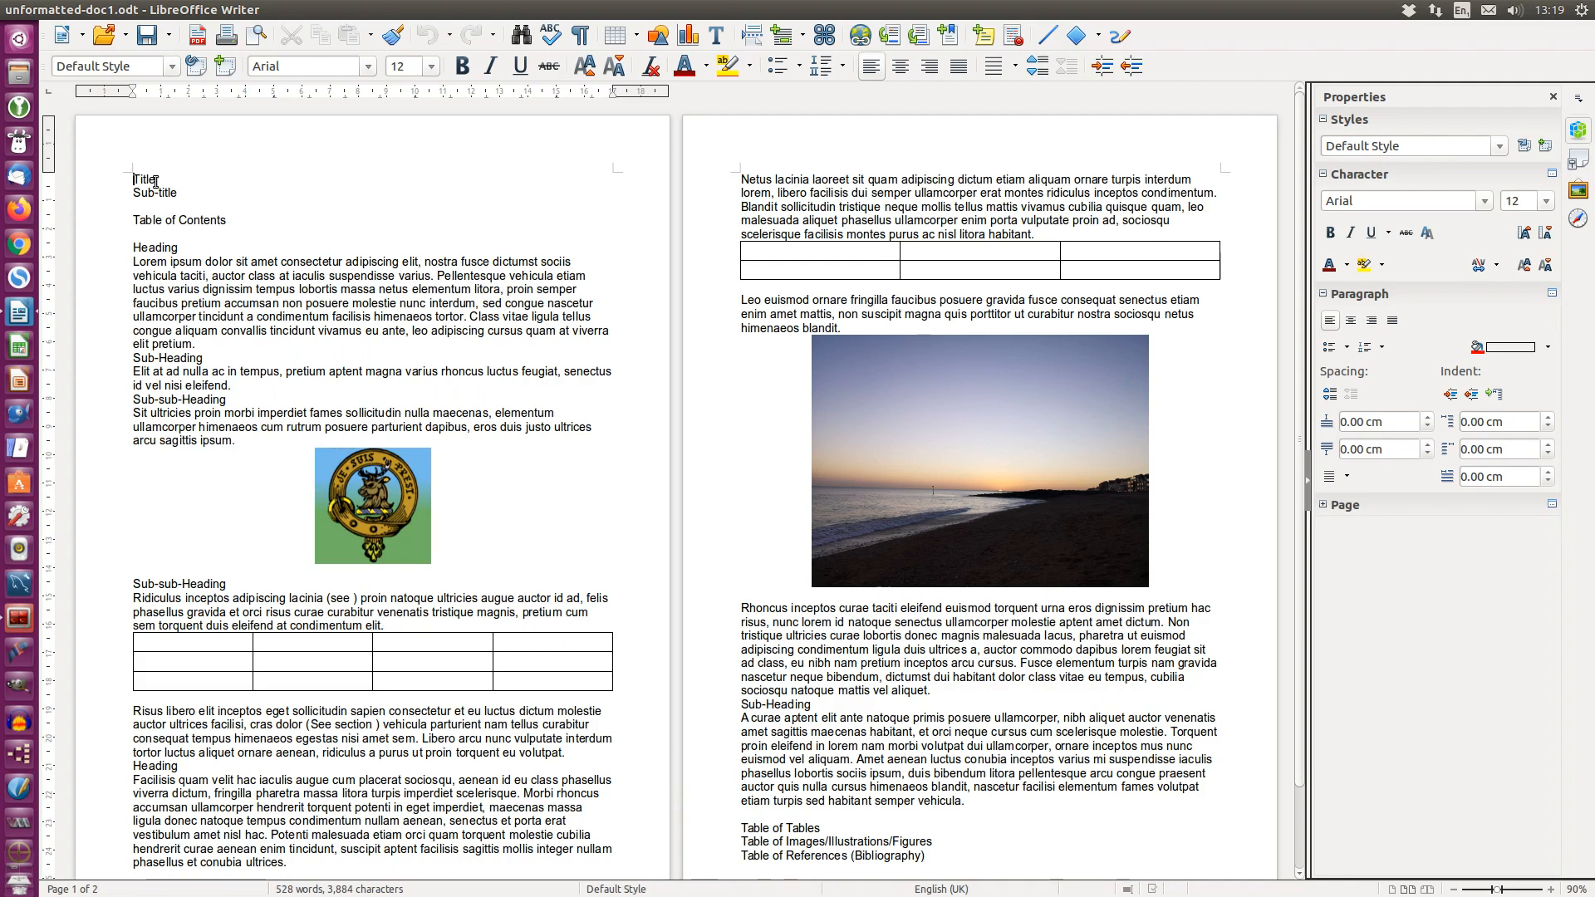
# - Show the paragraph styles in place of the properties, expand the Heading group and apply the Title style to the "Title" line
pyautogui.click(1553, 99)
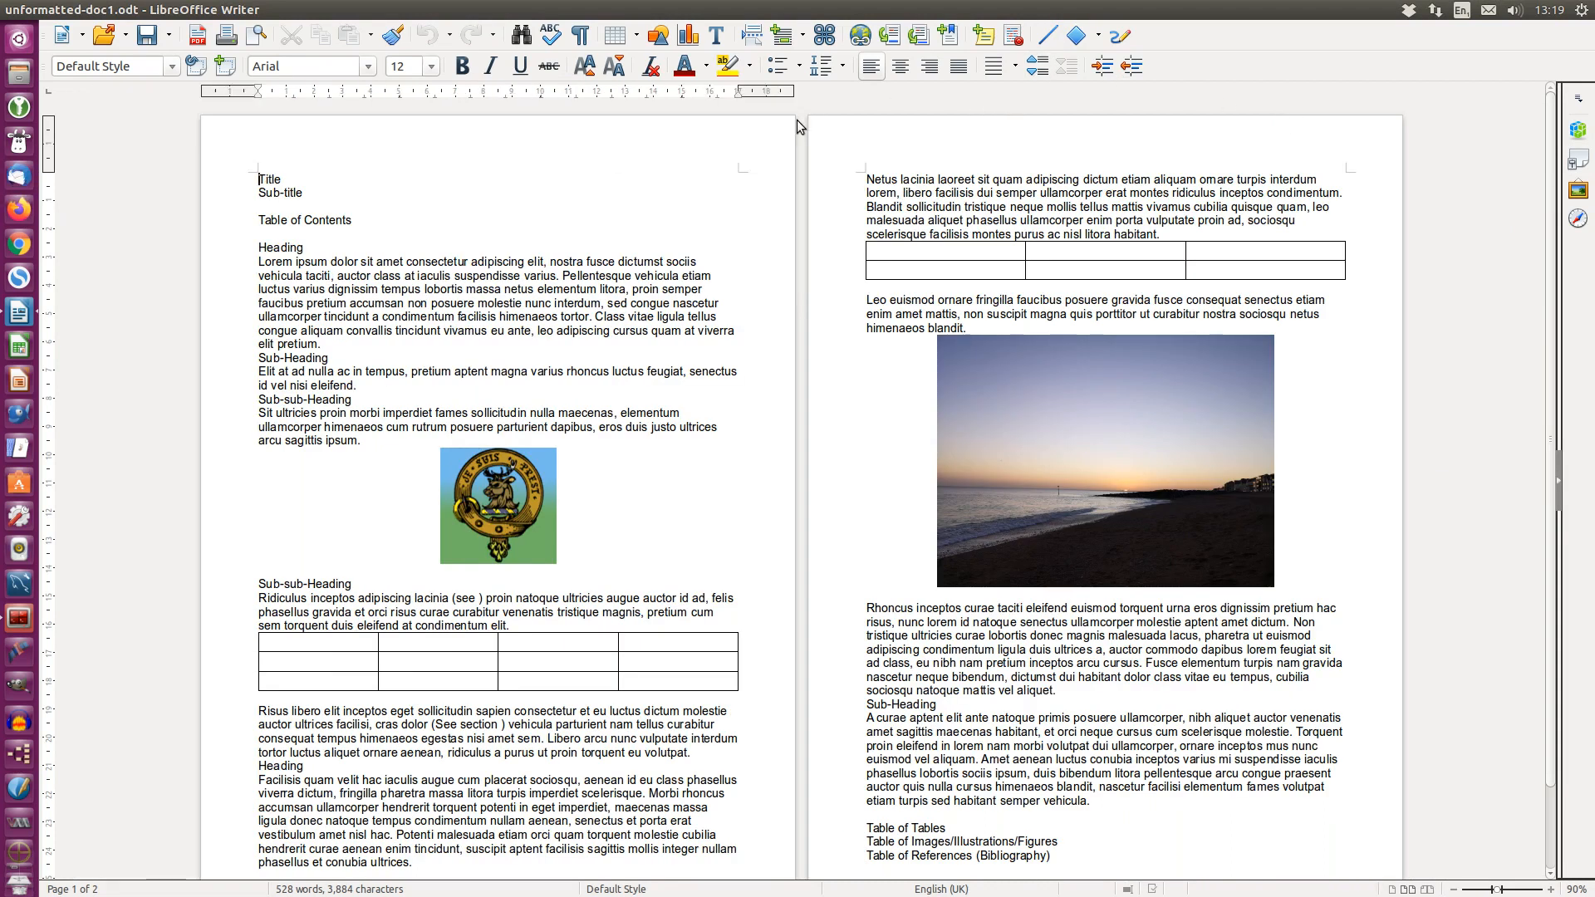
pyautogui.press('F11')
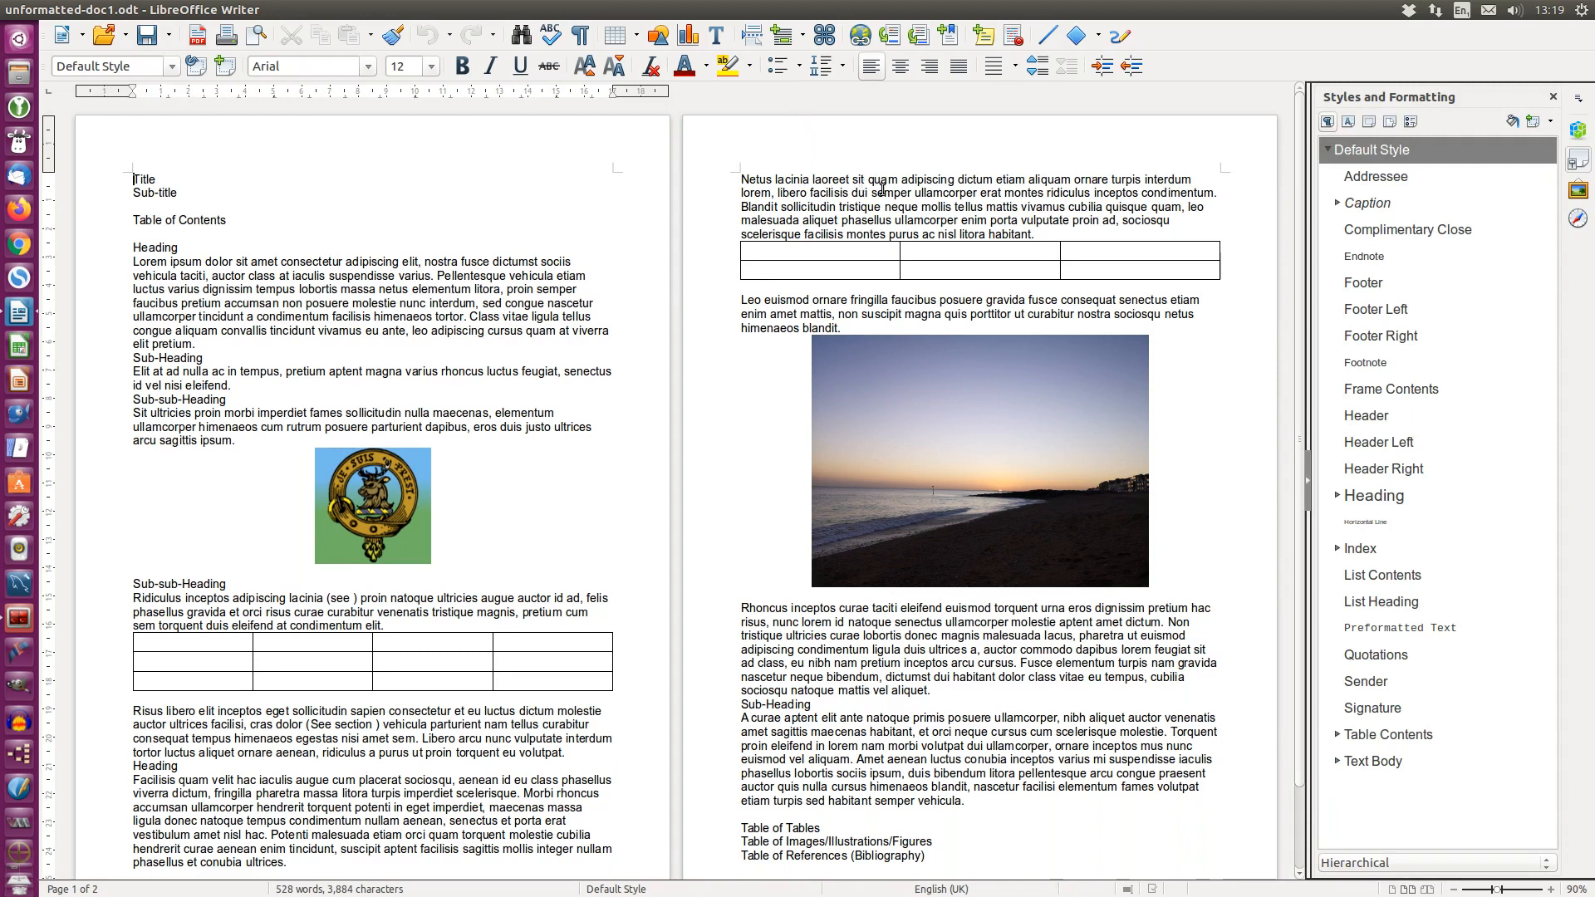
pyautogui.click(1338, 496)
pyautogui.scroll(-4, 1421, 507)
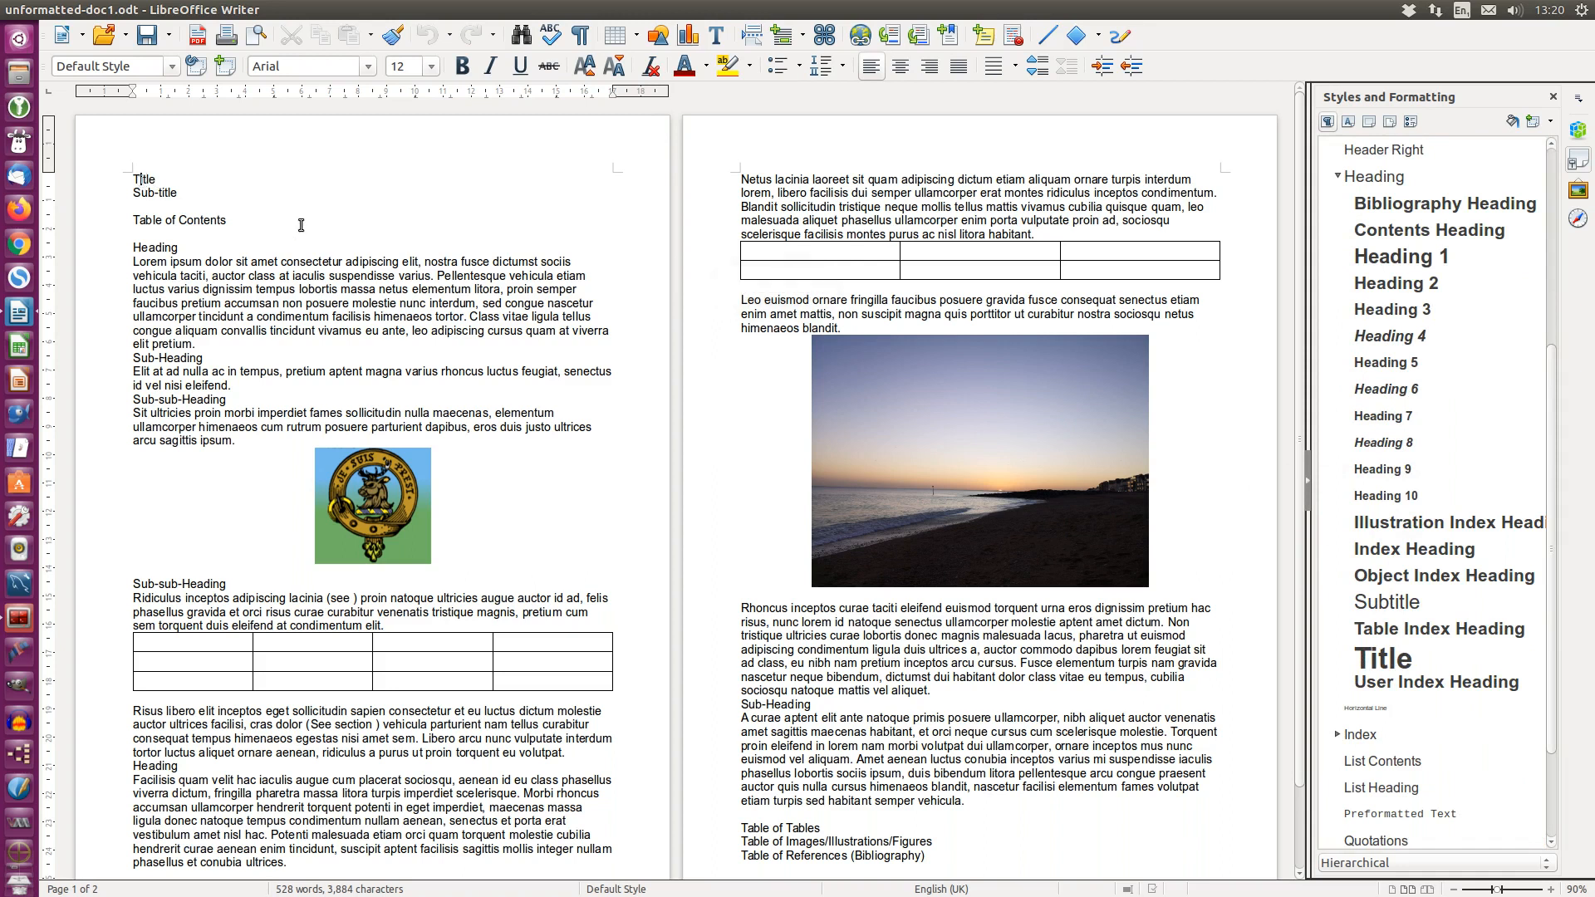
pyautogui.doubleClick(1403, 663)
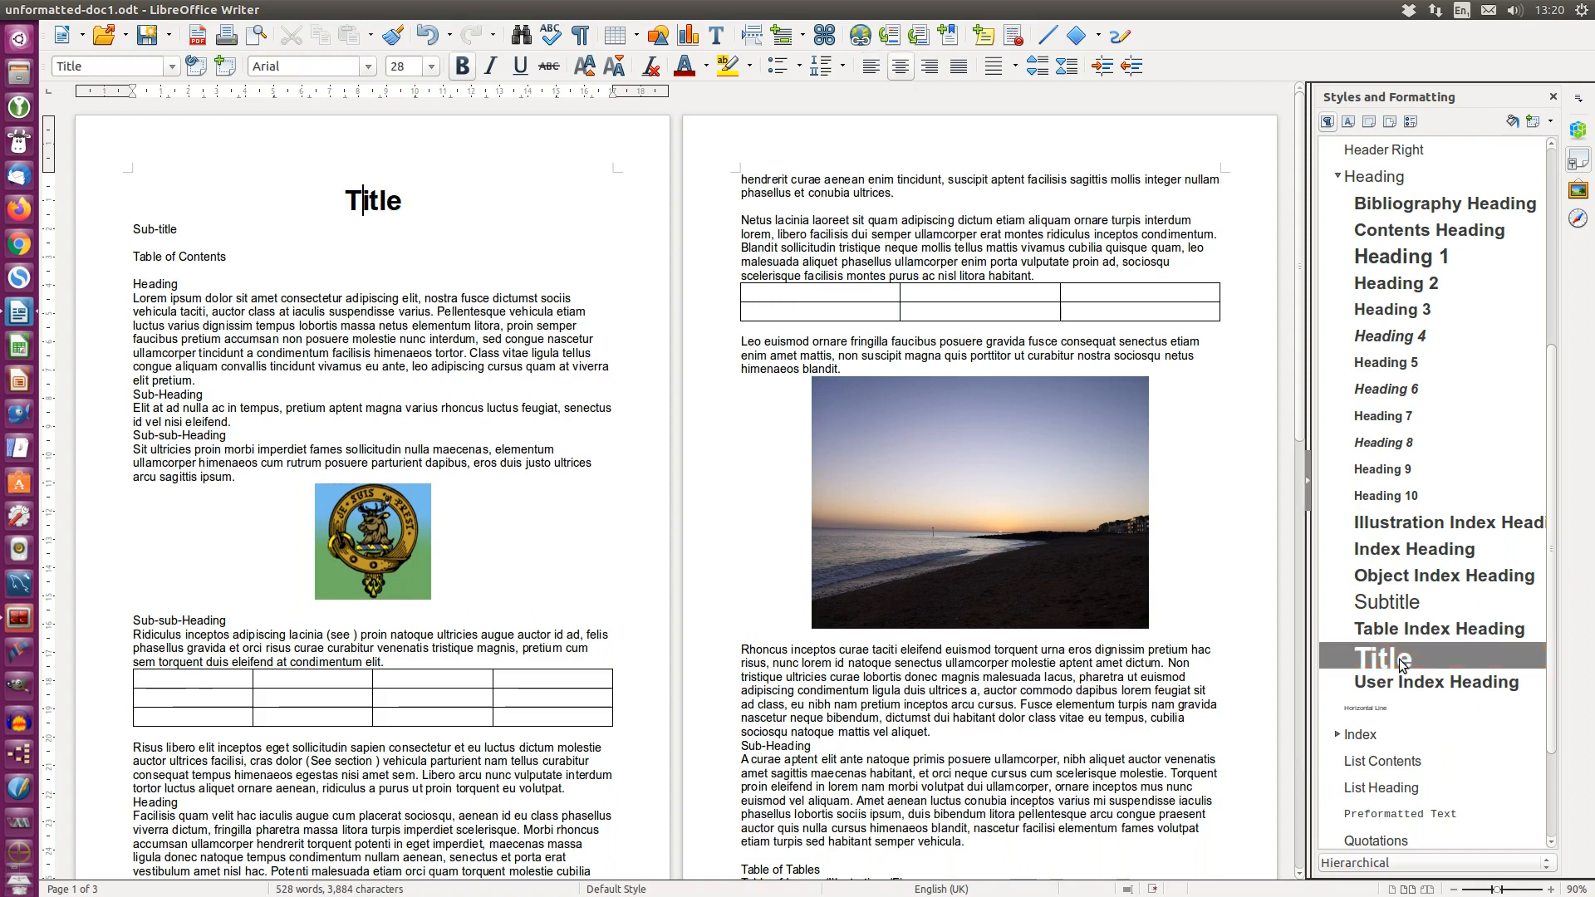
# - Apply the Subtitle paragraph style to the "Sub-title" line
pyautogui.click(168, 230)
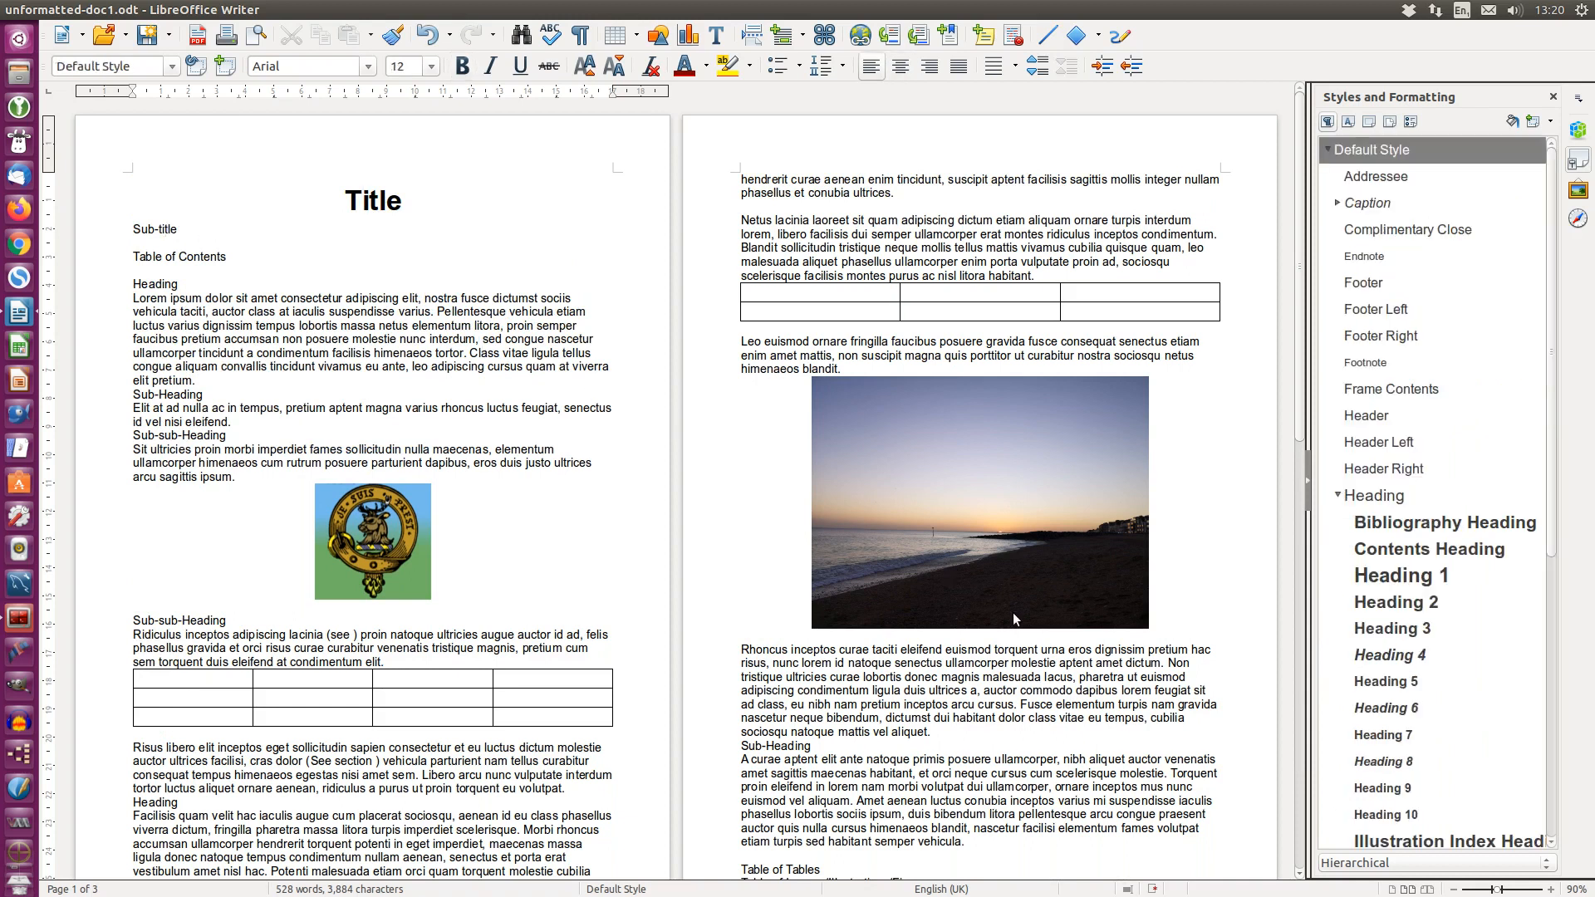
pyautogui.scroll(-2, 1414, 743)
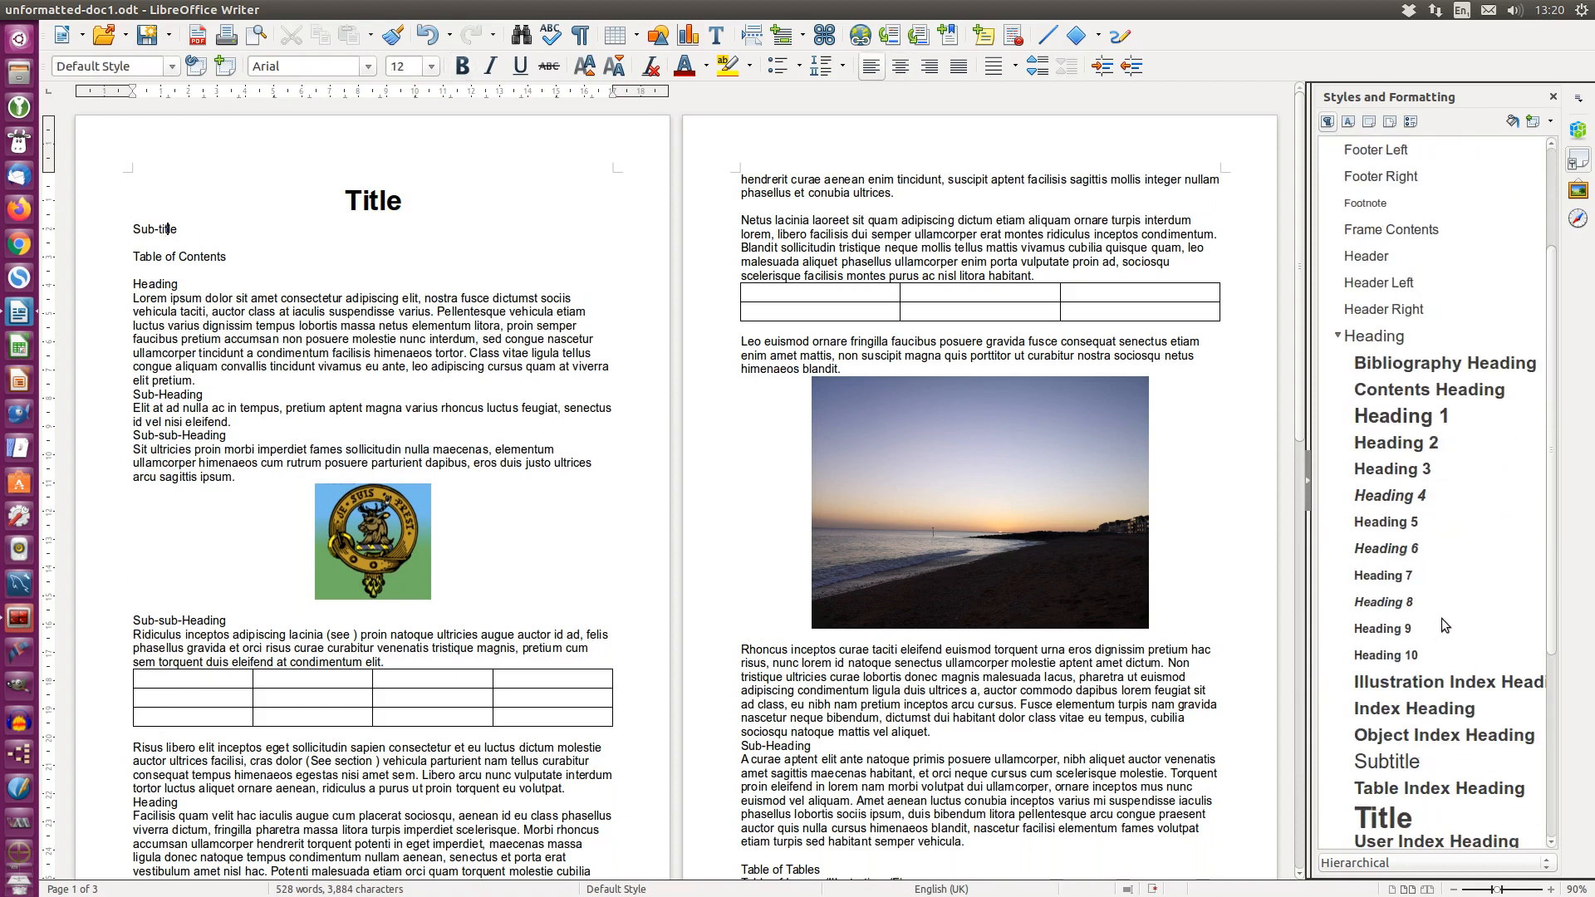
pyautogui.doubleClick(1398, 766)
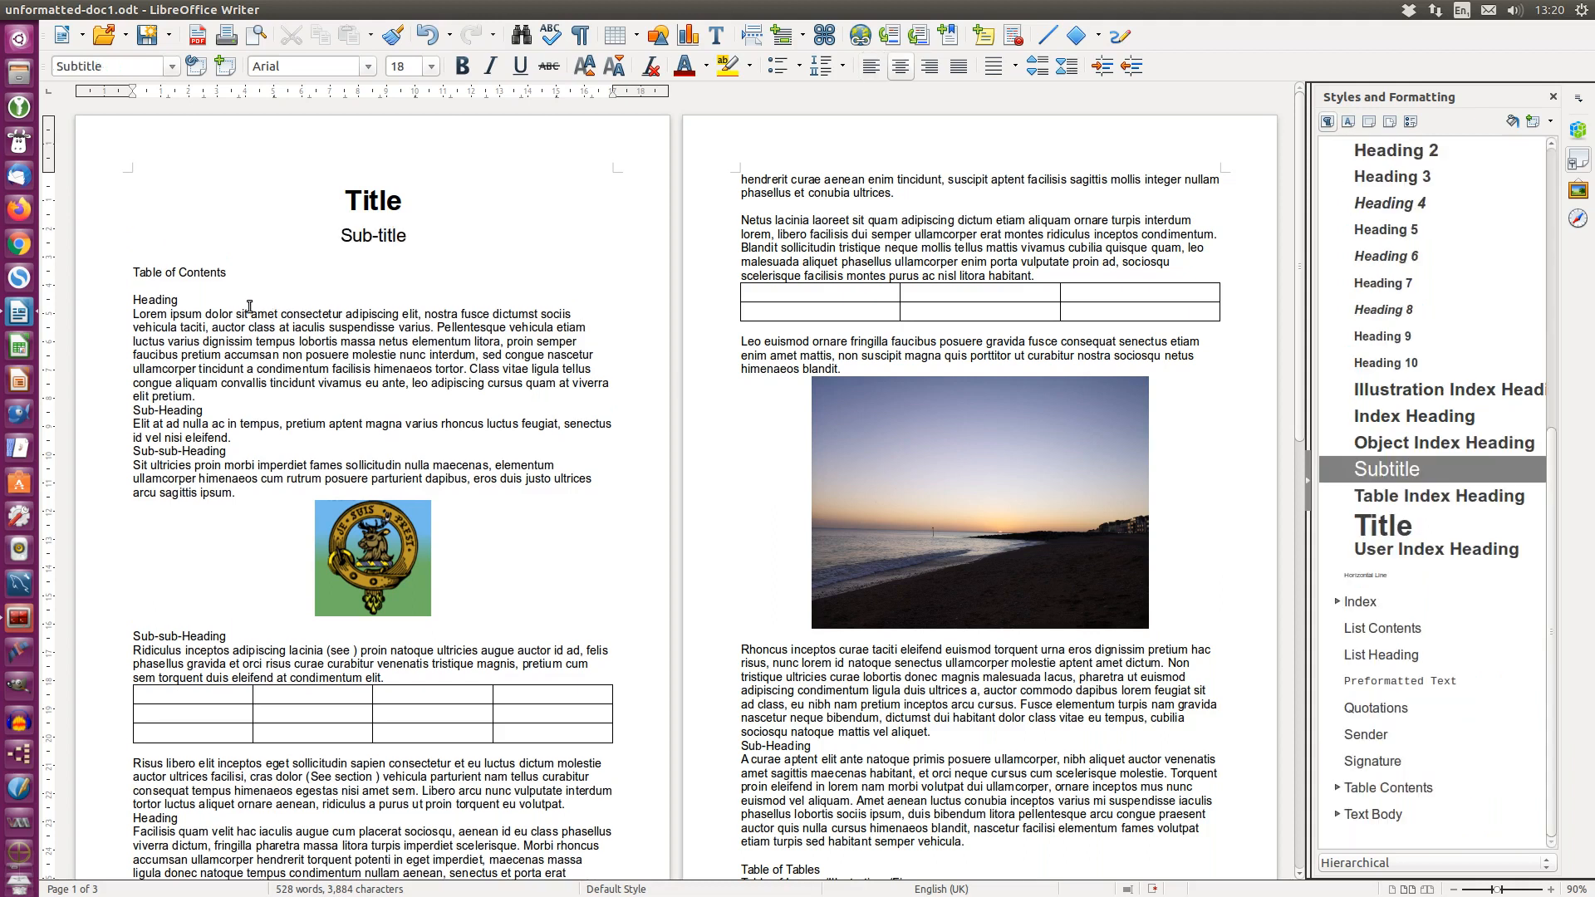
# - Apply the Heading 1 style to the "Table of Contents" line and to the first "Heading" line on page 1
pyautogui.scroll(1, 1386, 447)
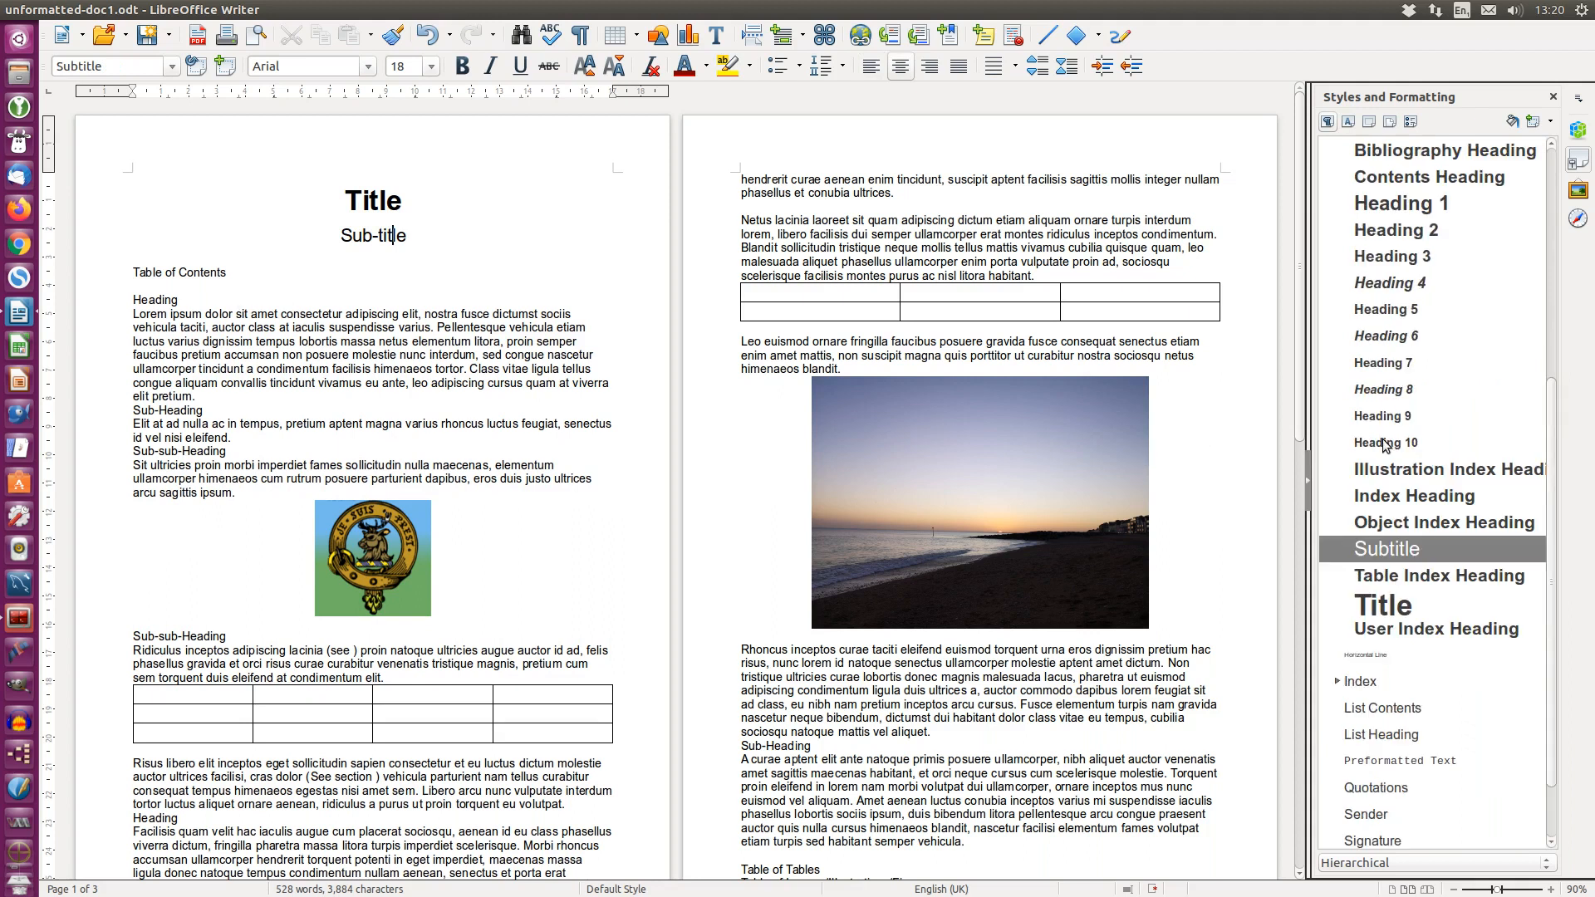
pyautogui.scroll(1, 1386, 446)
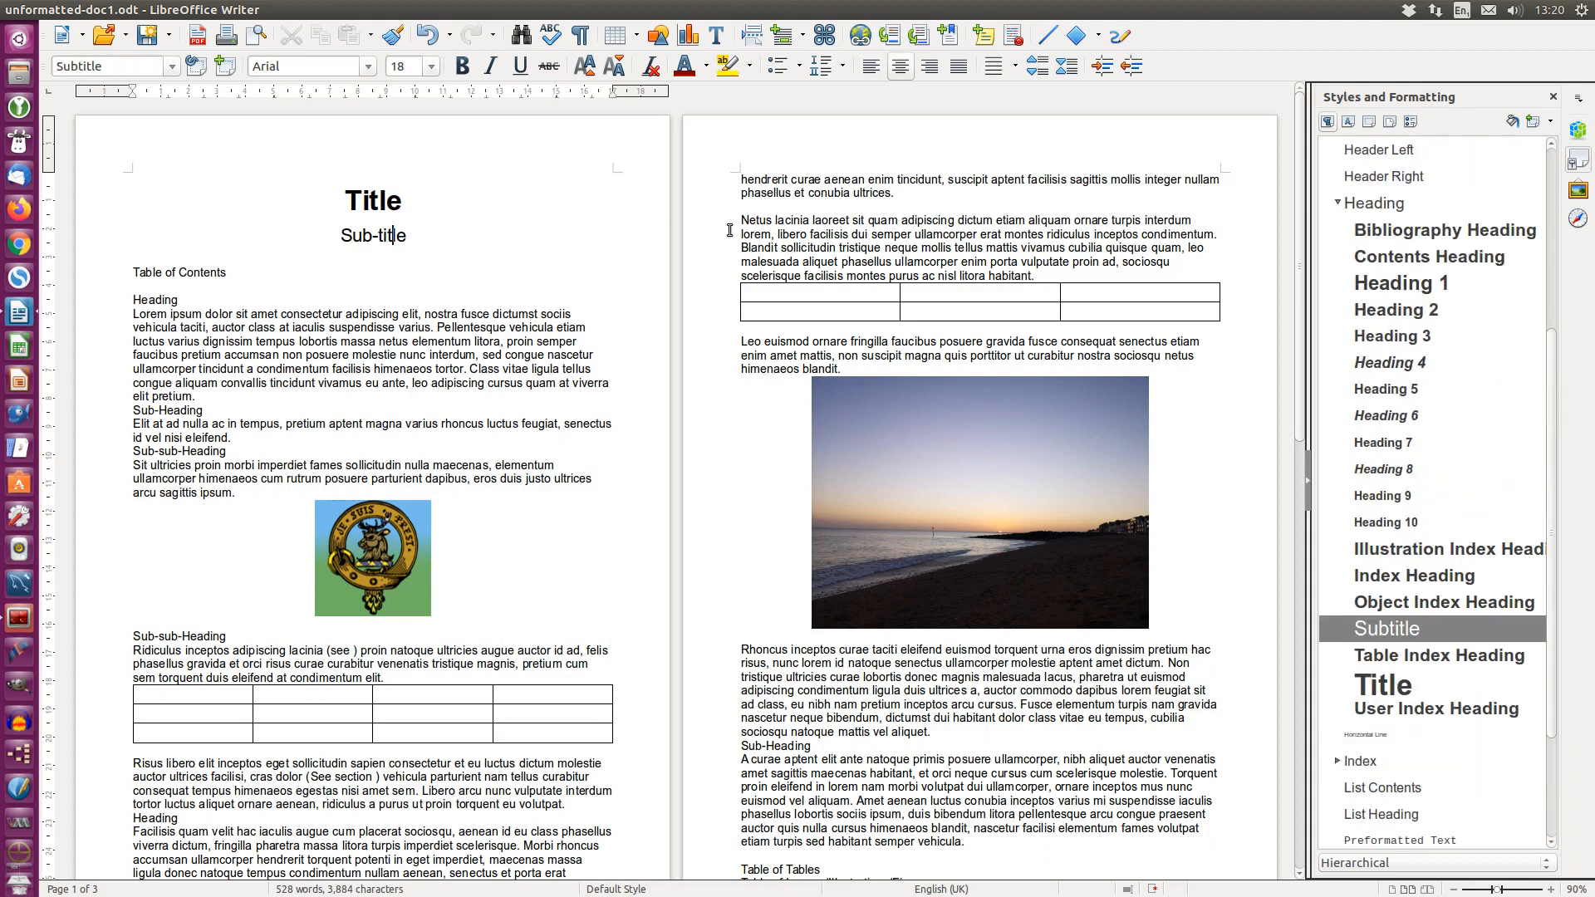
pyautogui.click(182, 273)
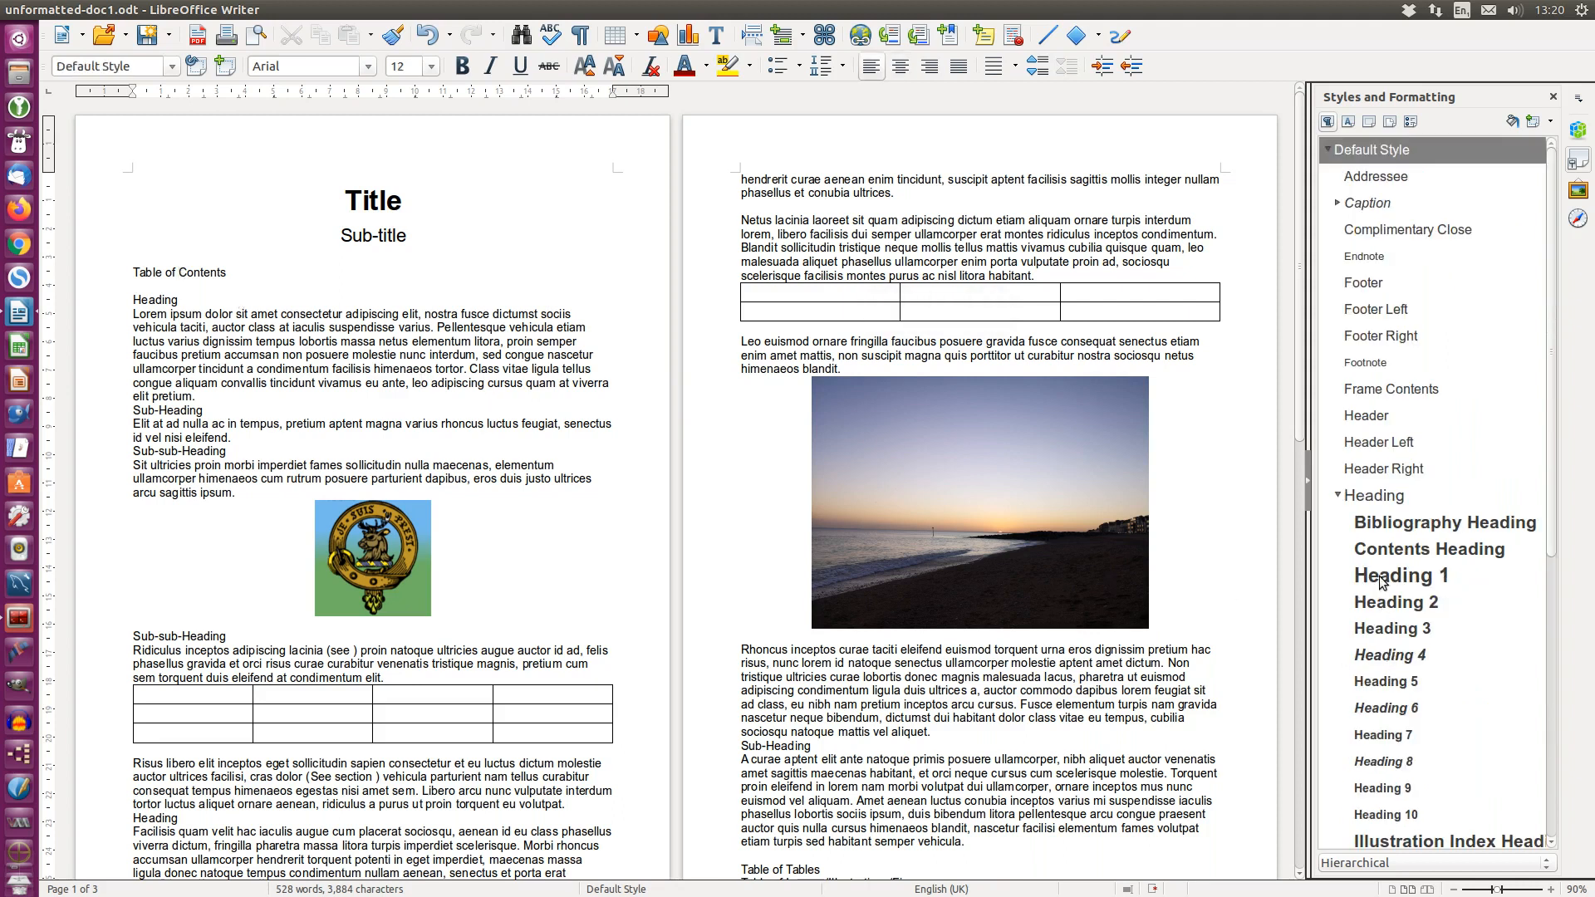
pyautogui.doubleClick(1382, 578)
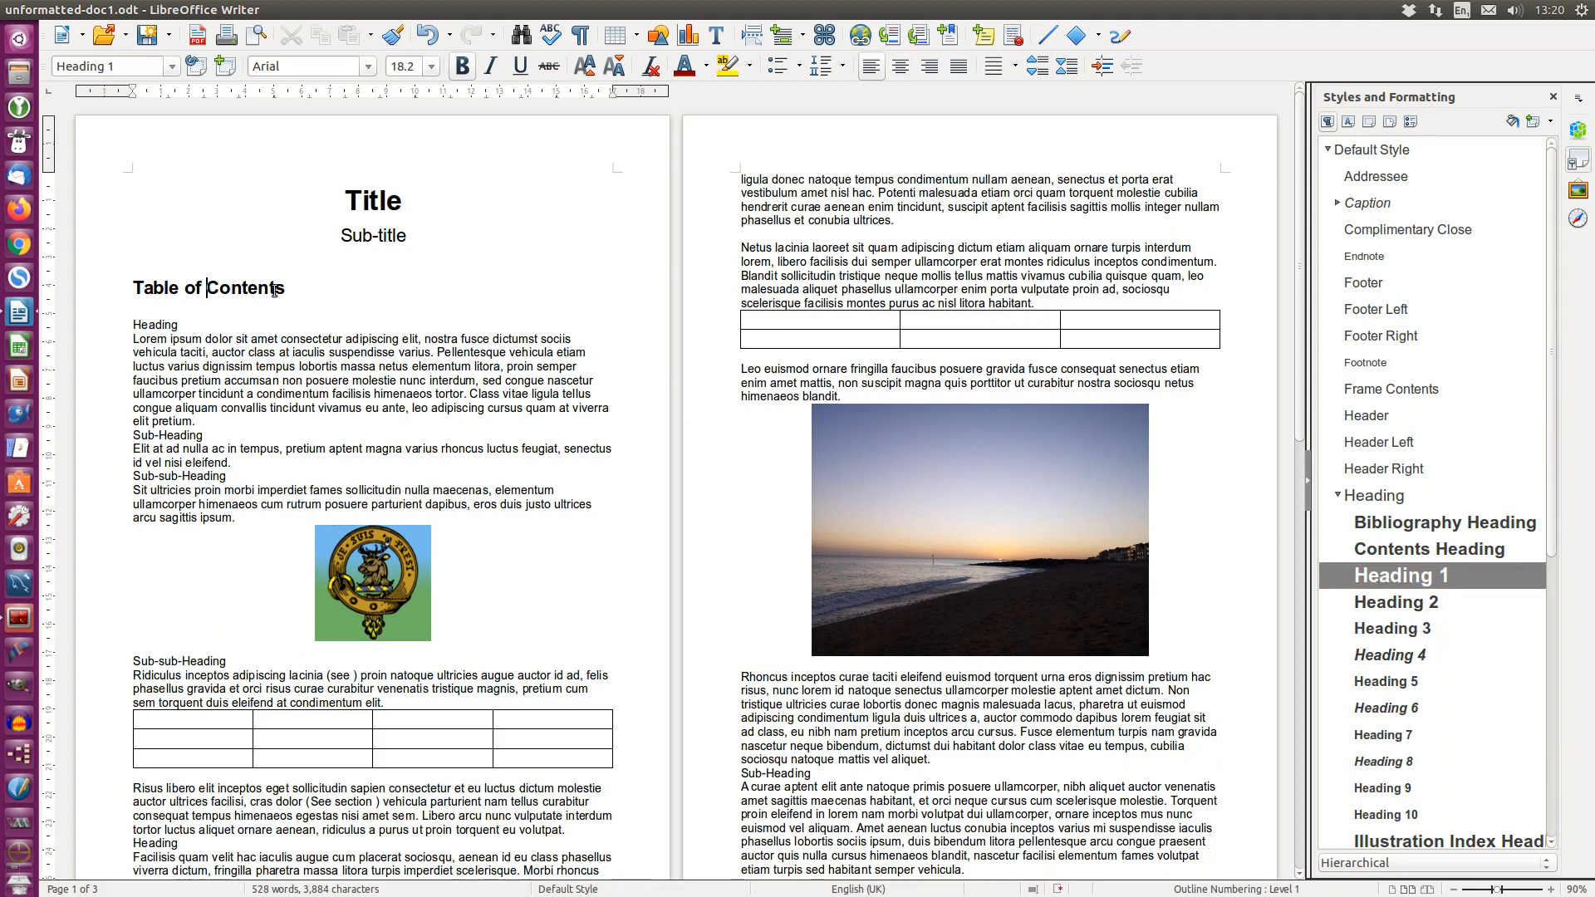
pyautogui.click(163, 327)
pyautogui.doubleClick(1377, 580)
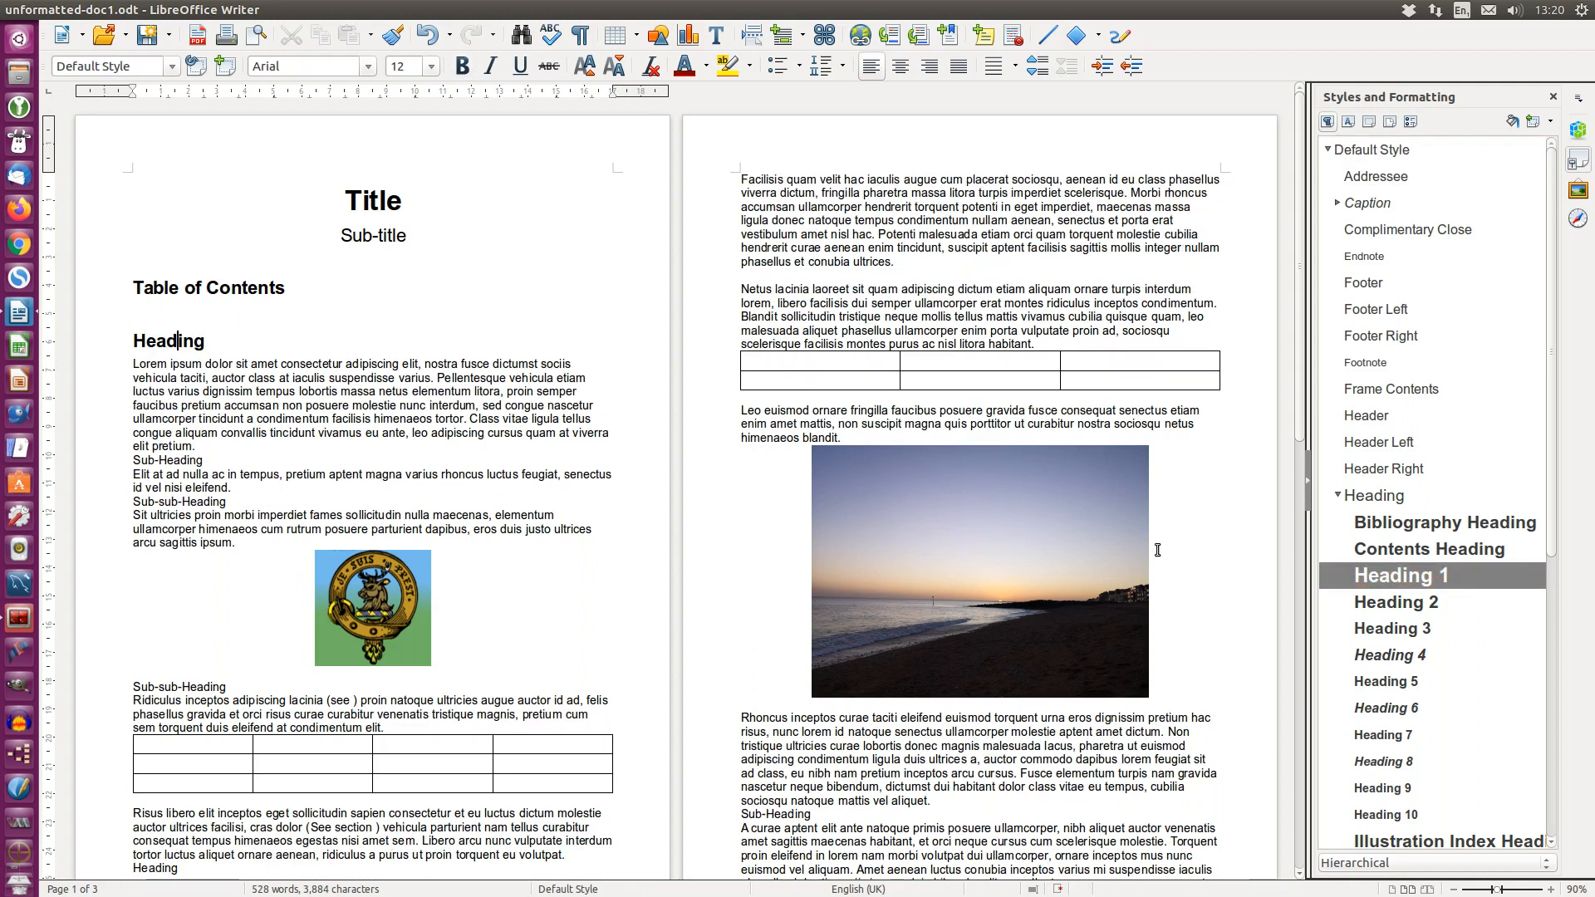
# - Apply Heading 2 to the "Sub-Heading" line on page 1 and Heading 3 to both "Sub-sub-Heading" lines
pyautogui.click(188, 462)
pyautogui.doubleClick(1384, 606)
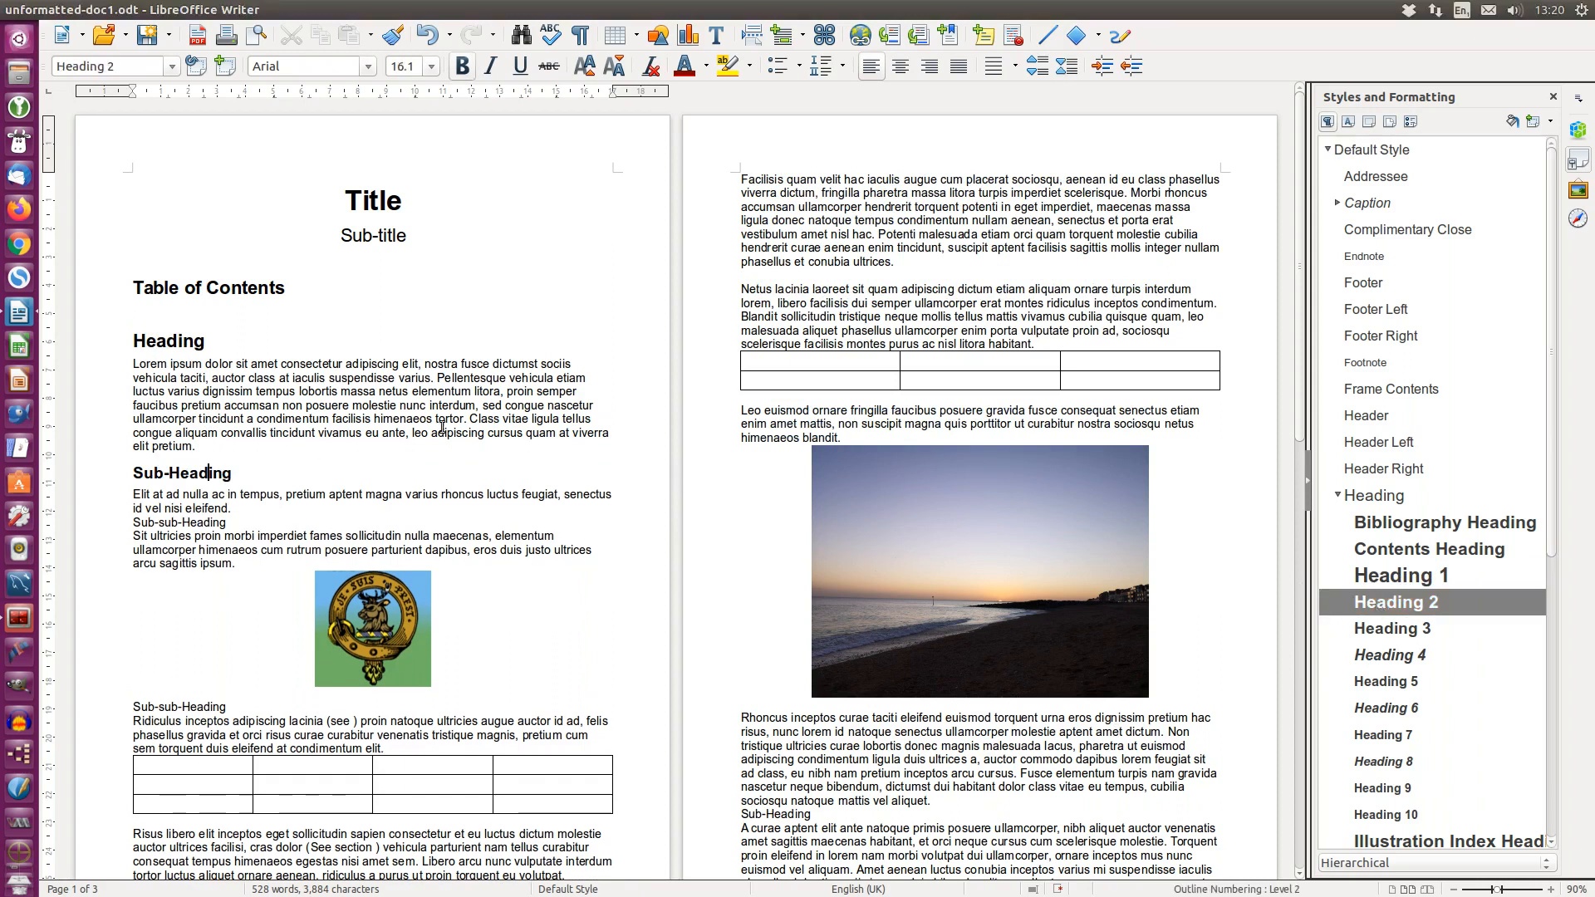
pyautogui.click(208, 523)
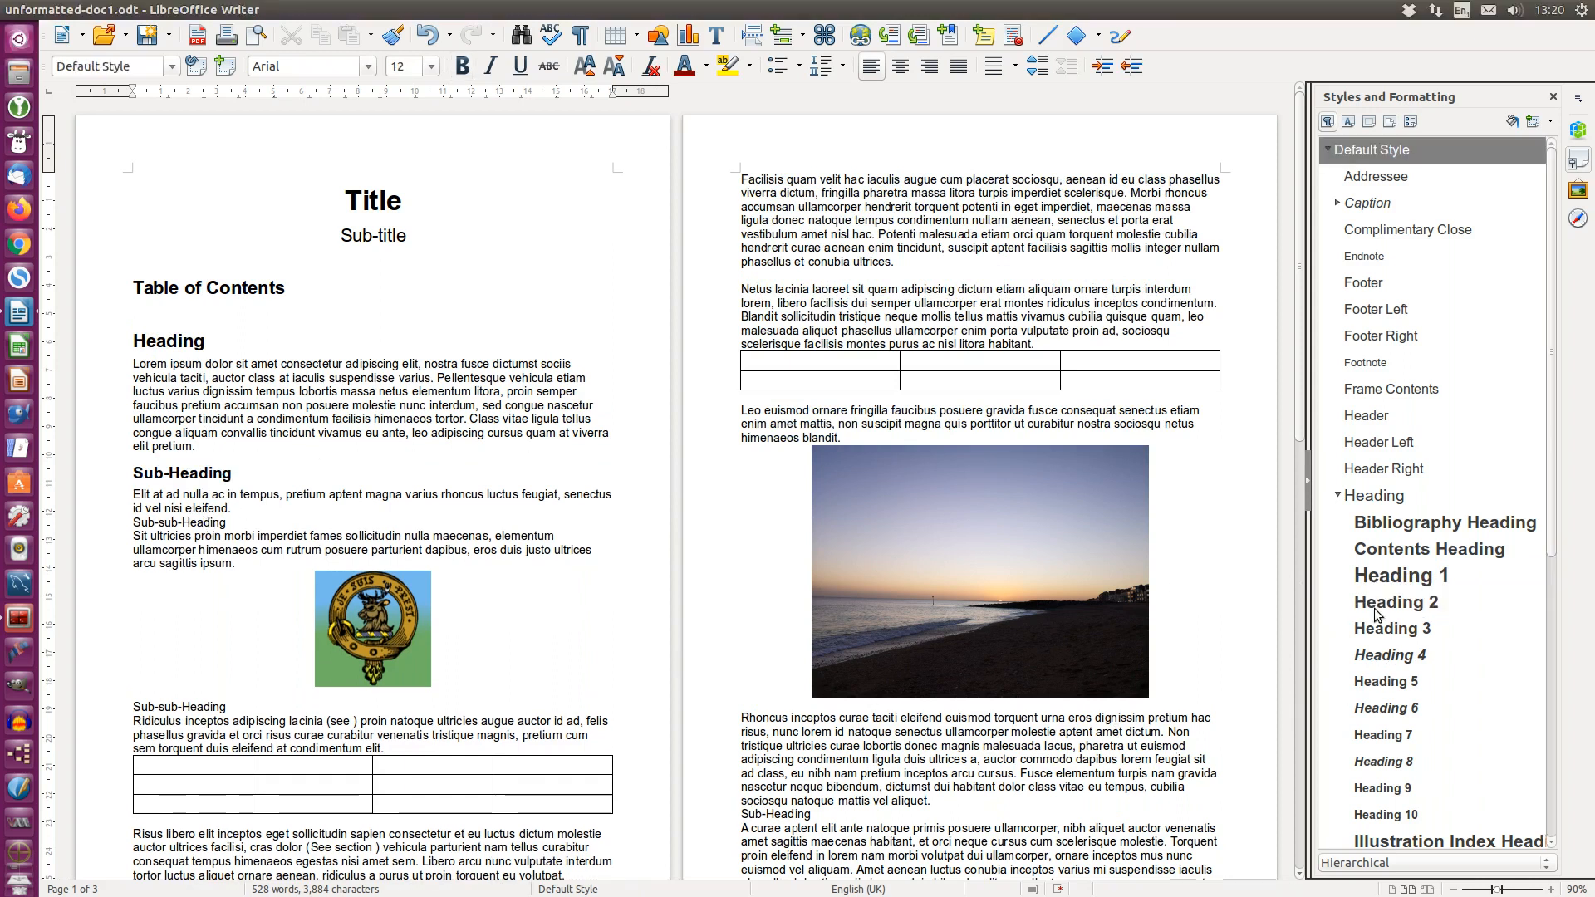
pyautogui.doubleClick(1395, 629)
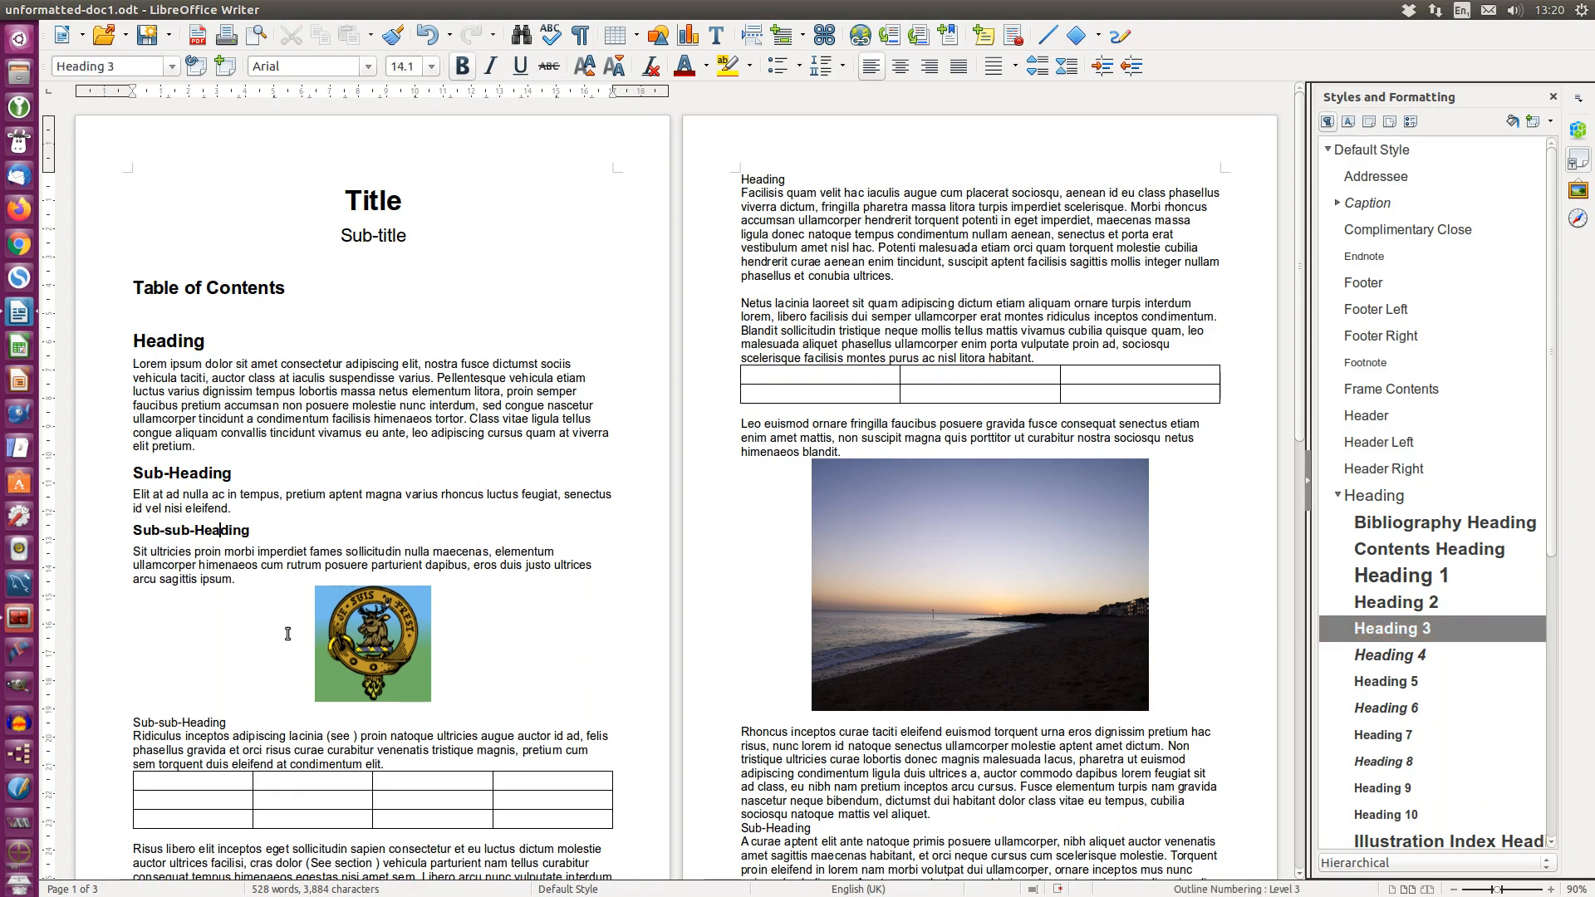
pyautogui.click(204, 721)
pyautogui.doubleClick(1360, 628)
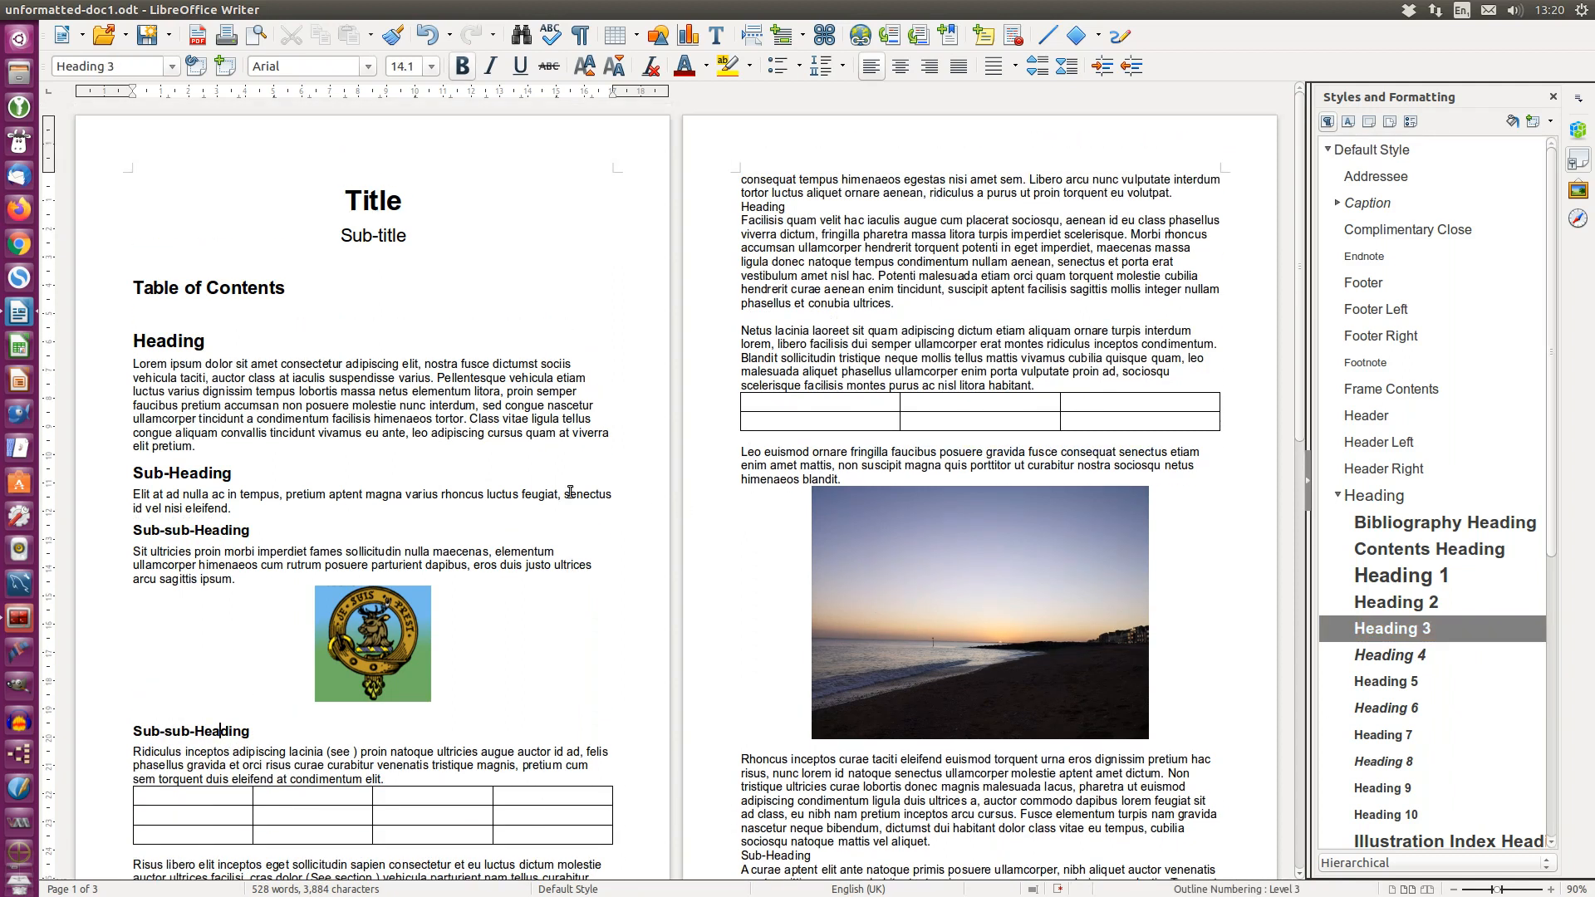
# - Apply Heading 1 to the "Heading" line on page 2 and Heading 2 to the "Sub-Heading" line at that page's end
pyautogui.click(762, 202)
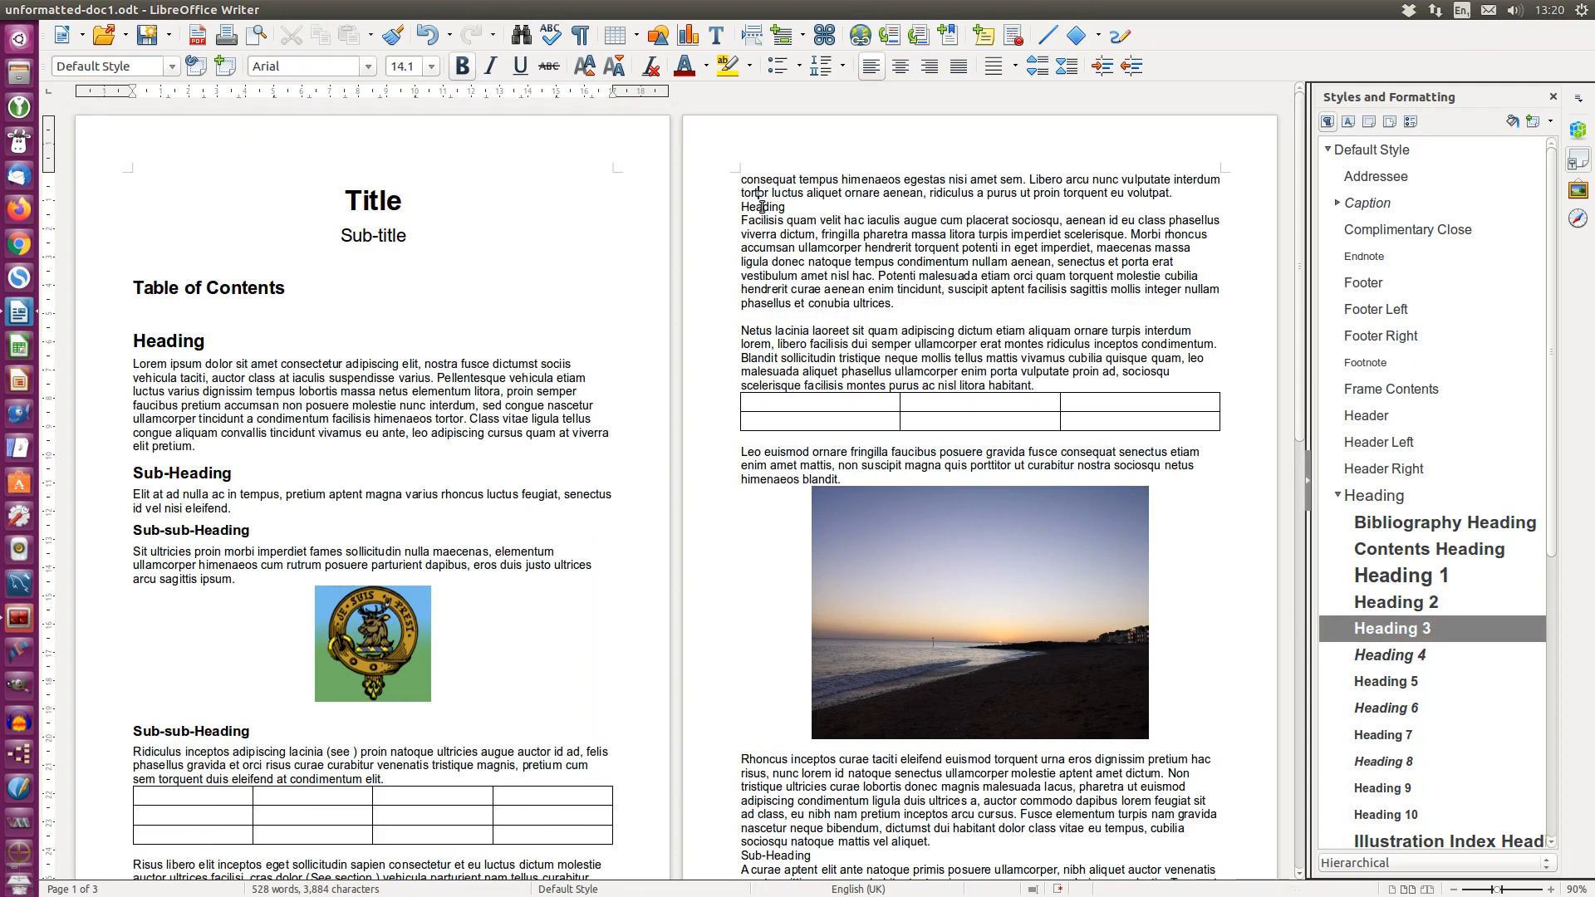
pyautogui.doubleClick(1431, 585)
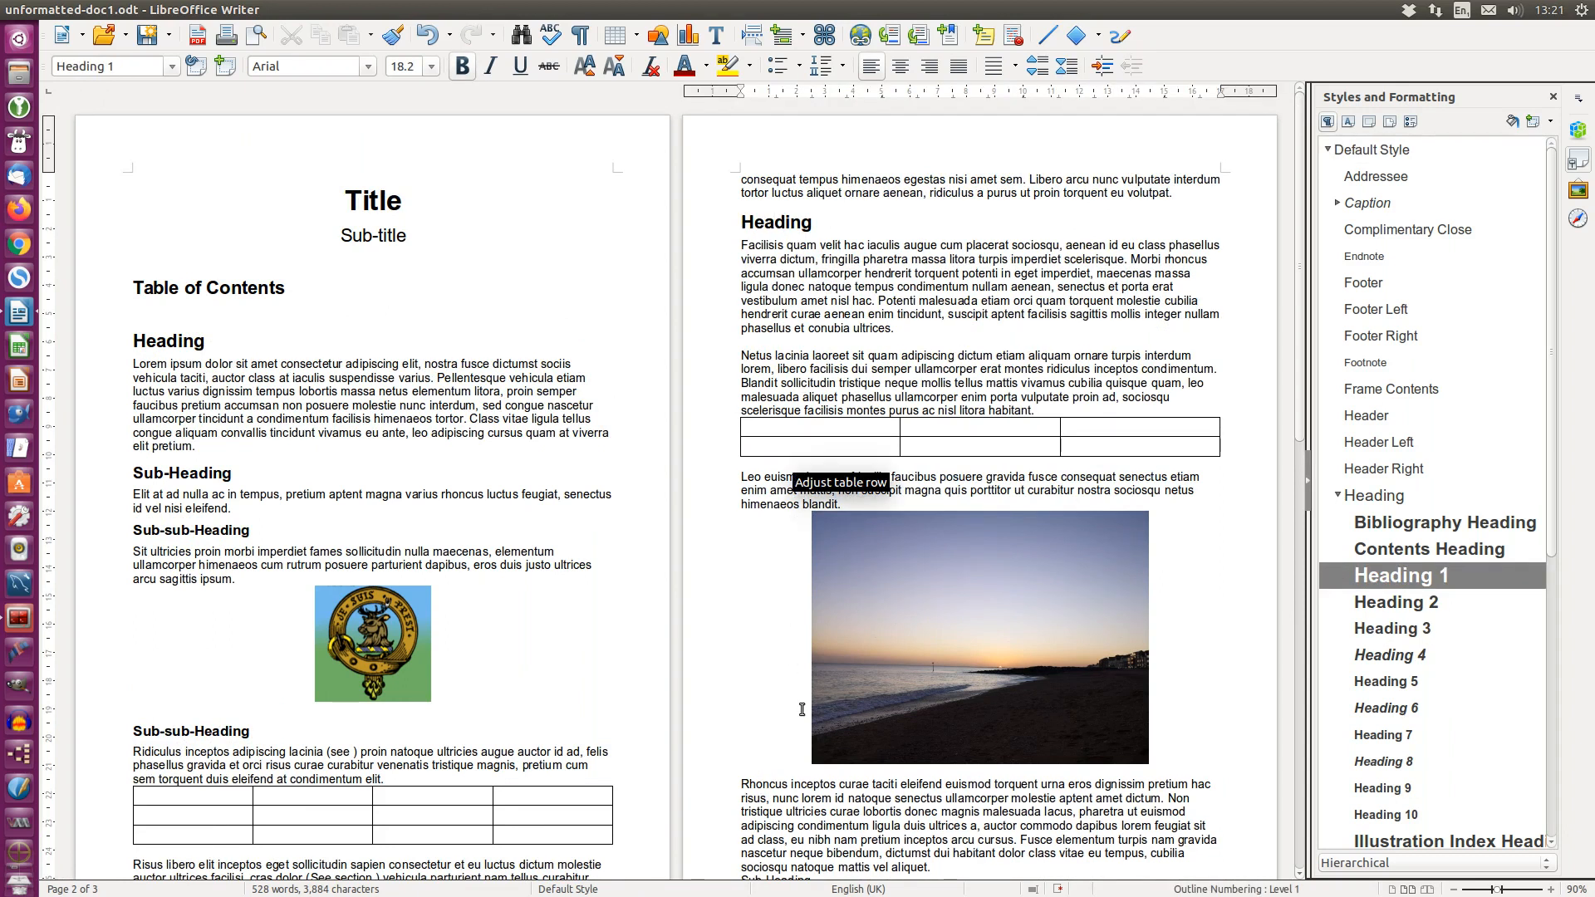
pyautogui.scroll(-1, 801, 698)
pyautogui.click(793, 848)
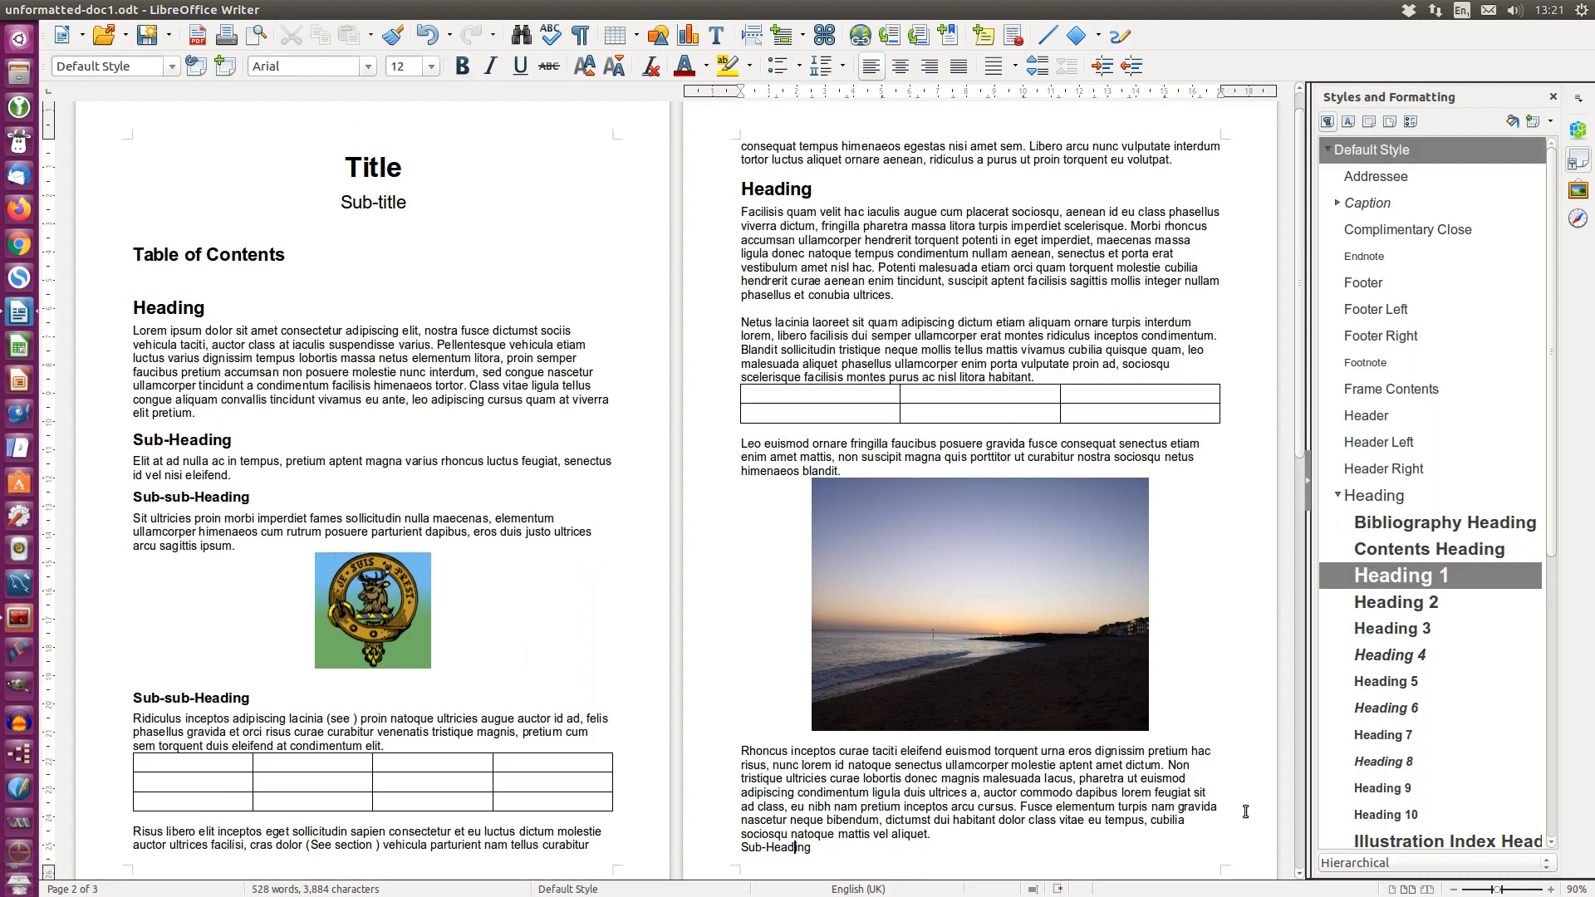
pyautogui.doubleClick(1396, 602)
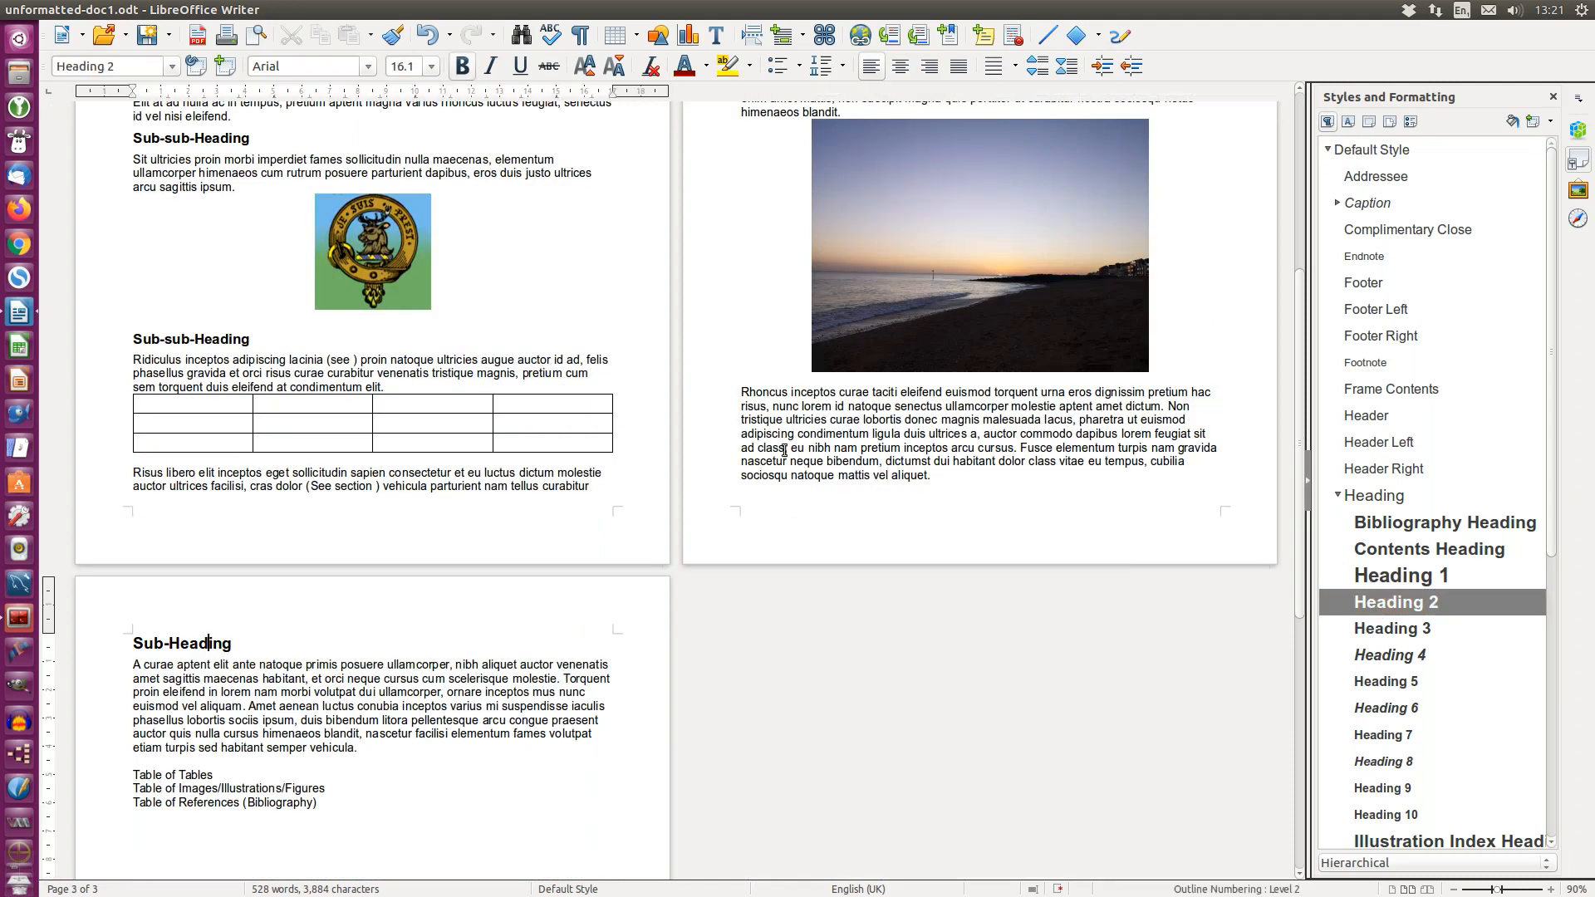
# - Apply Heading 1 to the "Table of Tables" line on the last page and add an empty paragraph below it
pyautogui.scroll(-2, 773, 448)
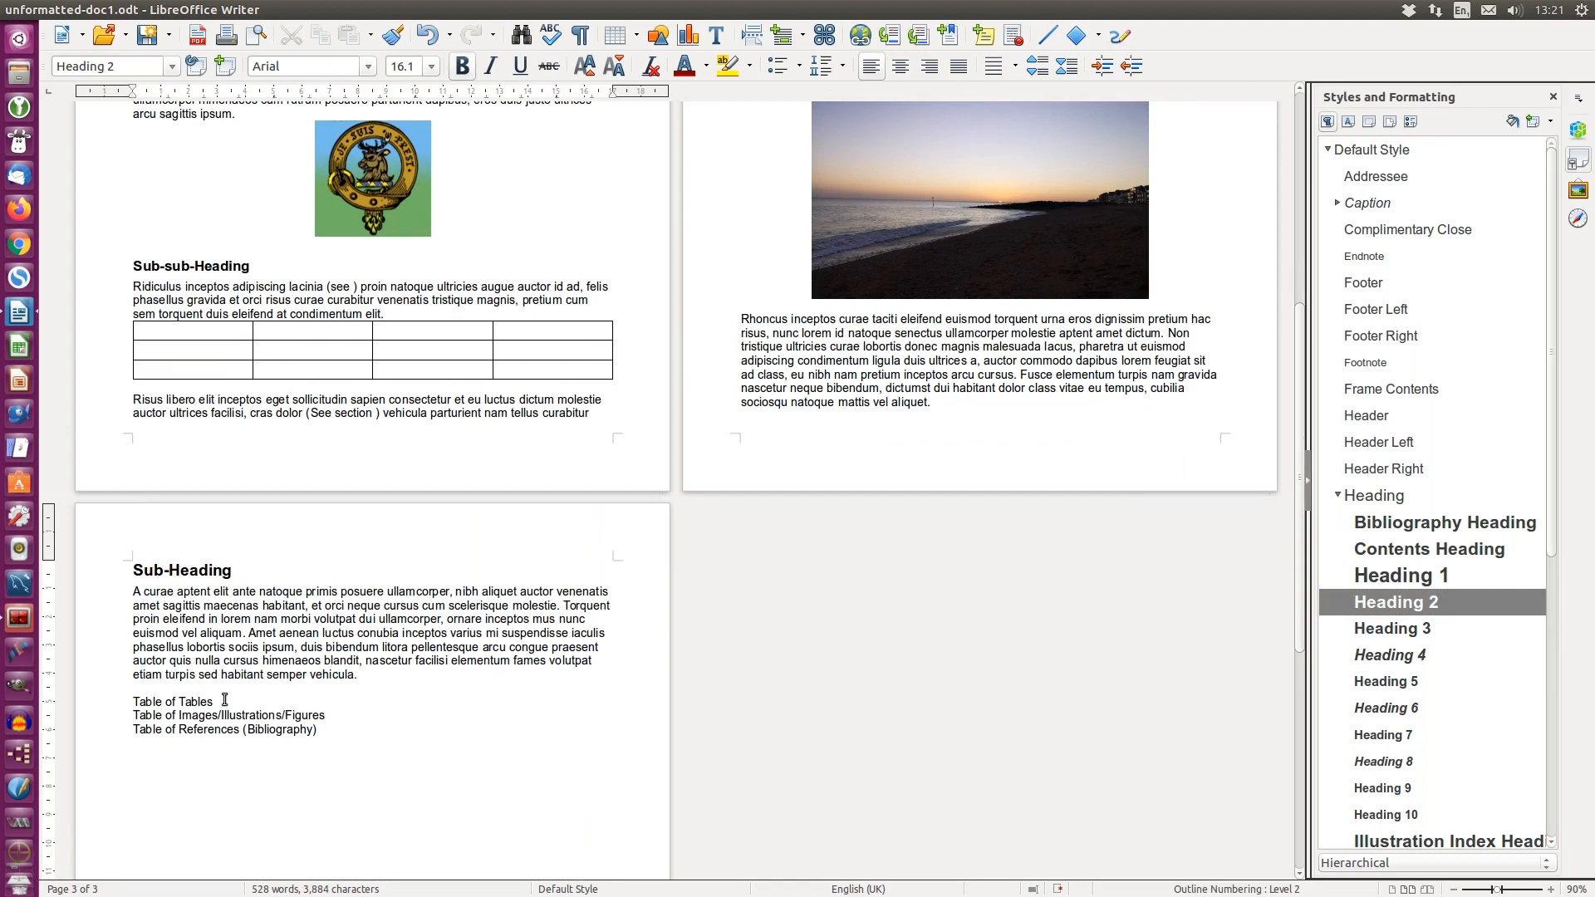
pyautogui.click(190, 702)
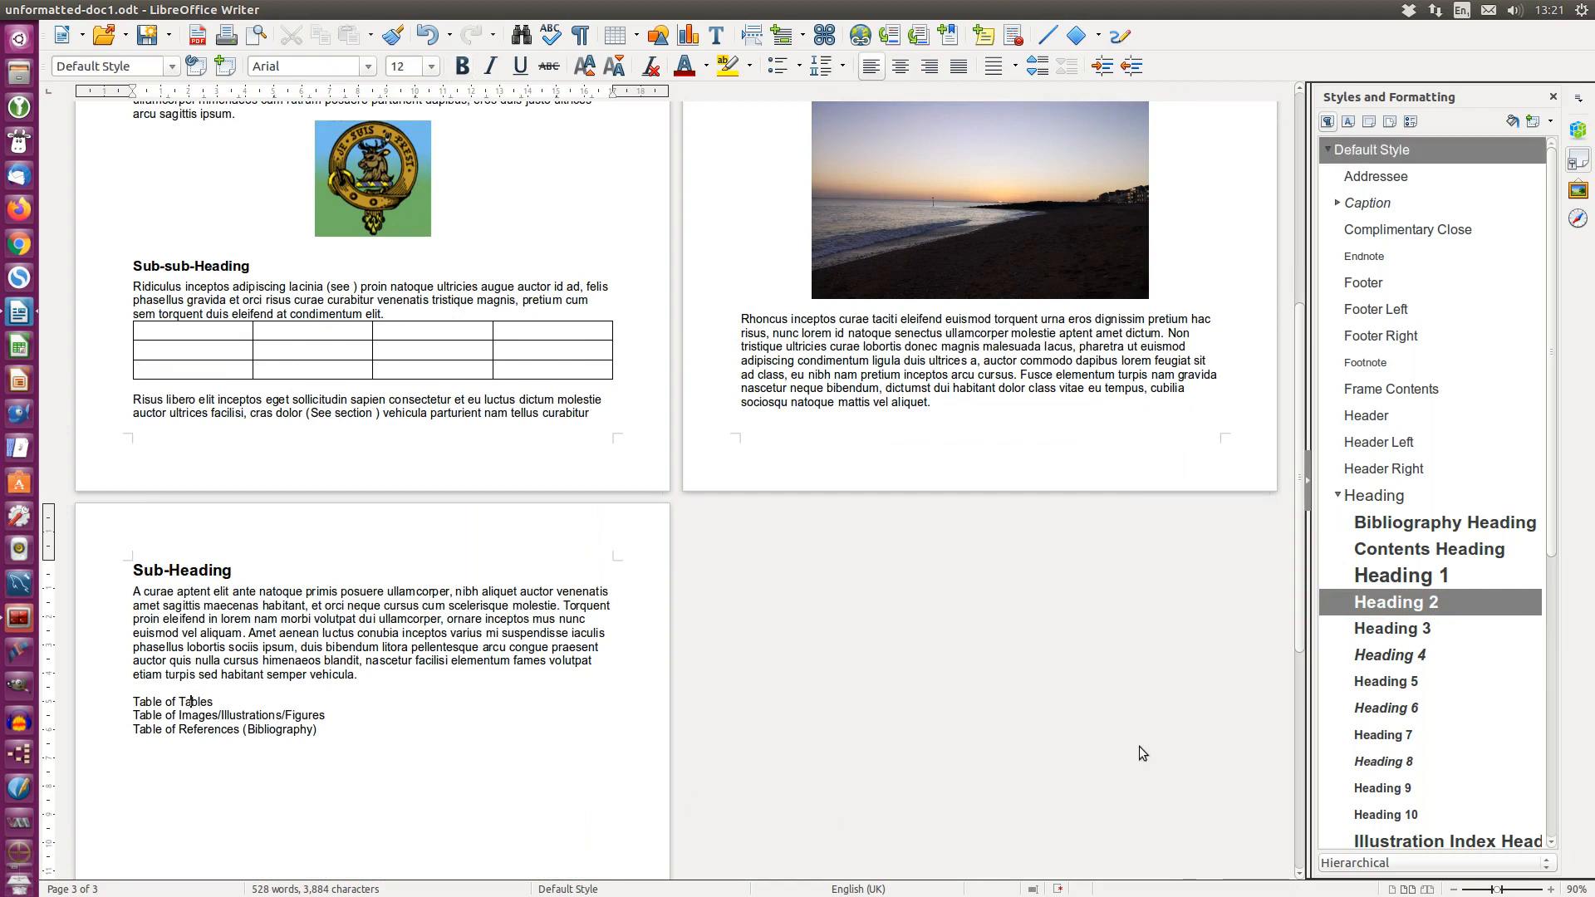
pyautogui.doubleClick(1397, 576)
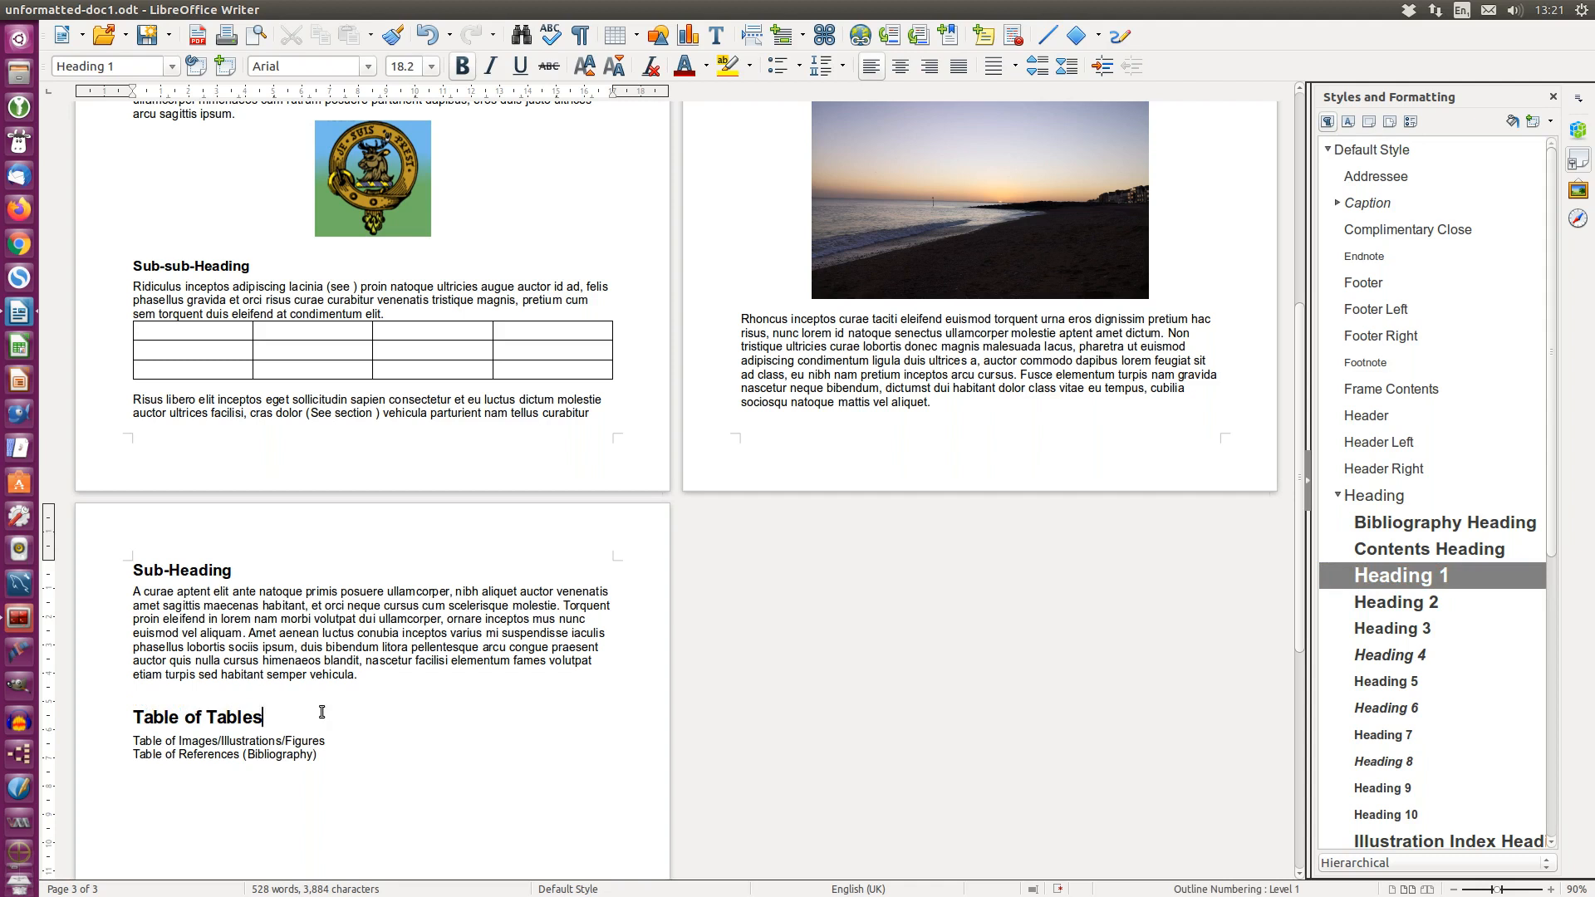
pyautogui.press('Return')
# - Add an empty paragraph after "Table of Images/Illustrations/Figures" and apply Heading 1 to that line and to "Table of References (Bibliography)"
pyautogui.click(340, 767)
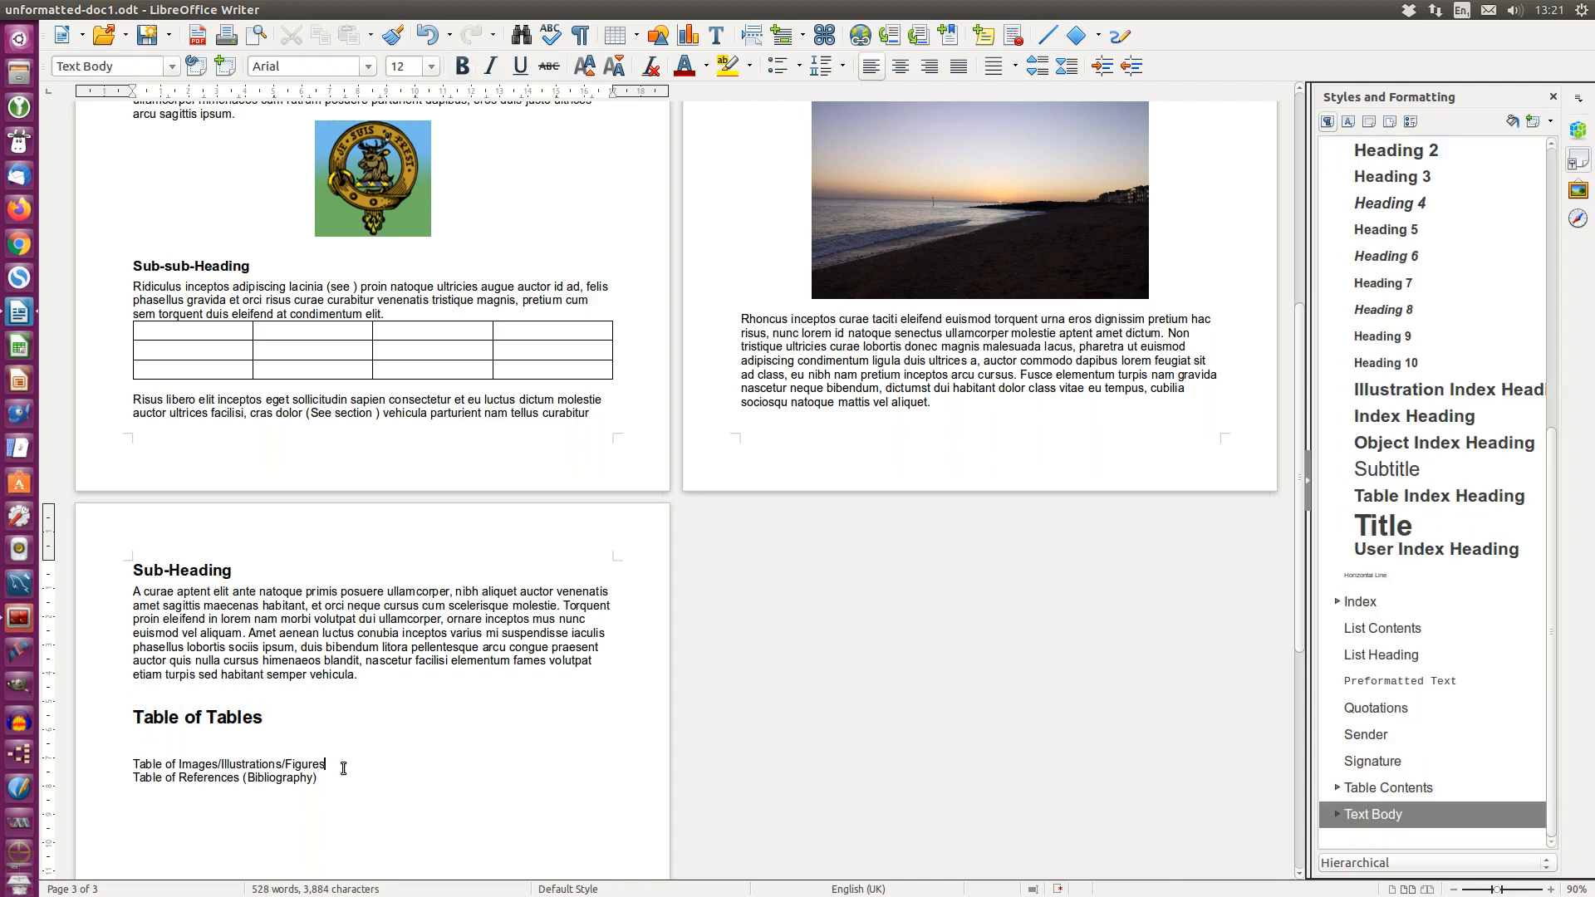
pyautogui.press('Return')
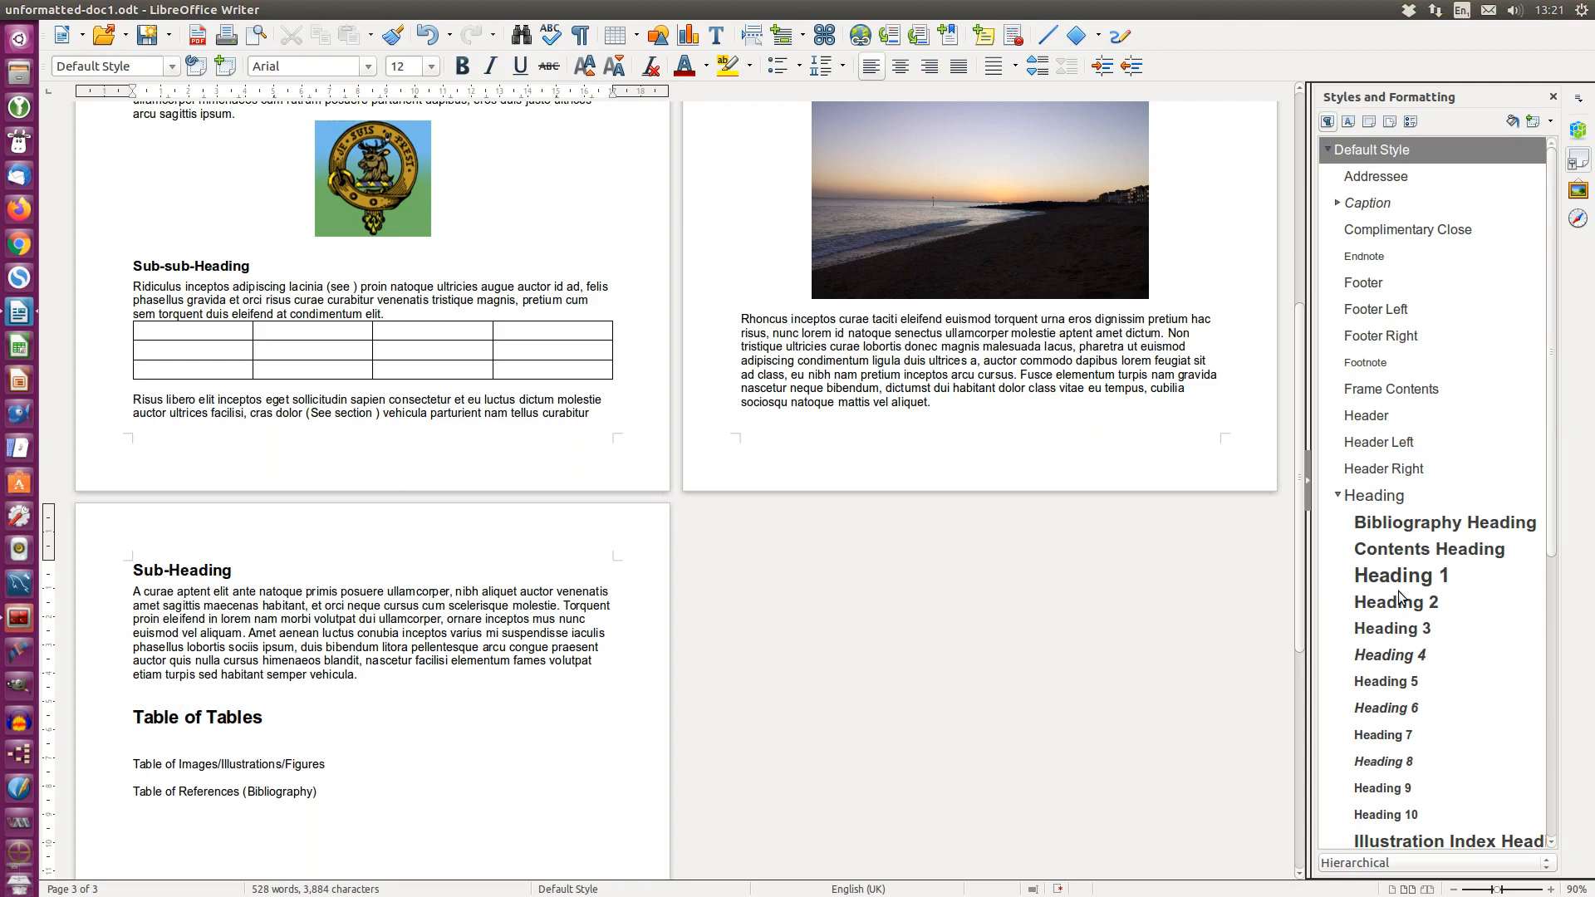
pyautogui.doubleClick(1400, 579)
pyautogui.click(218, 820)
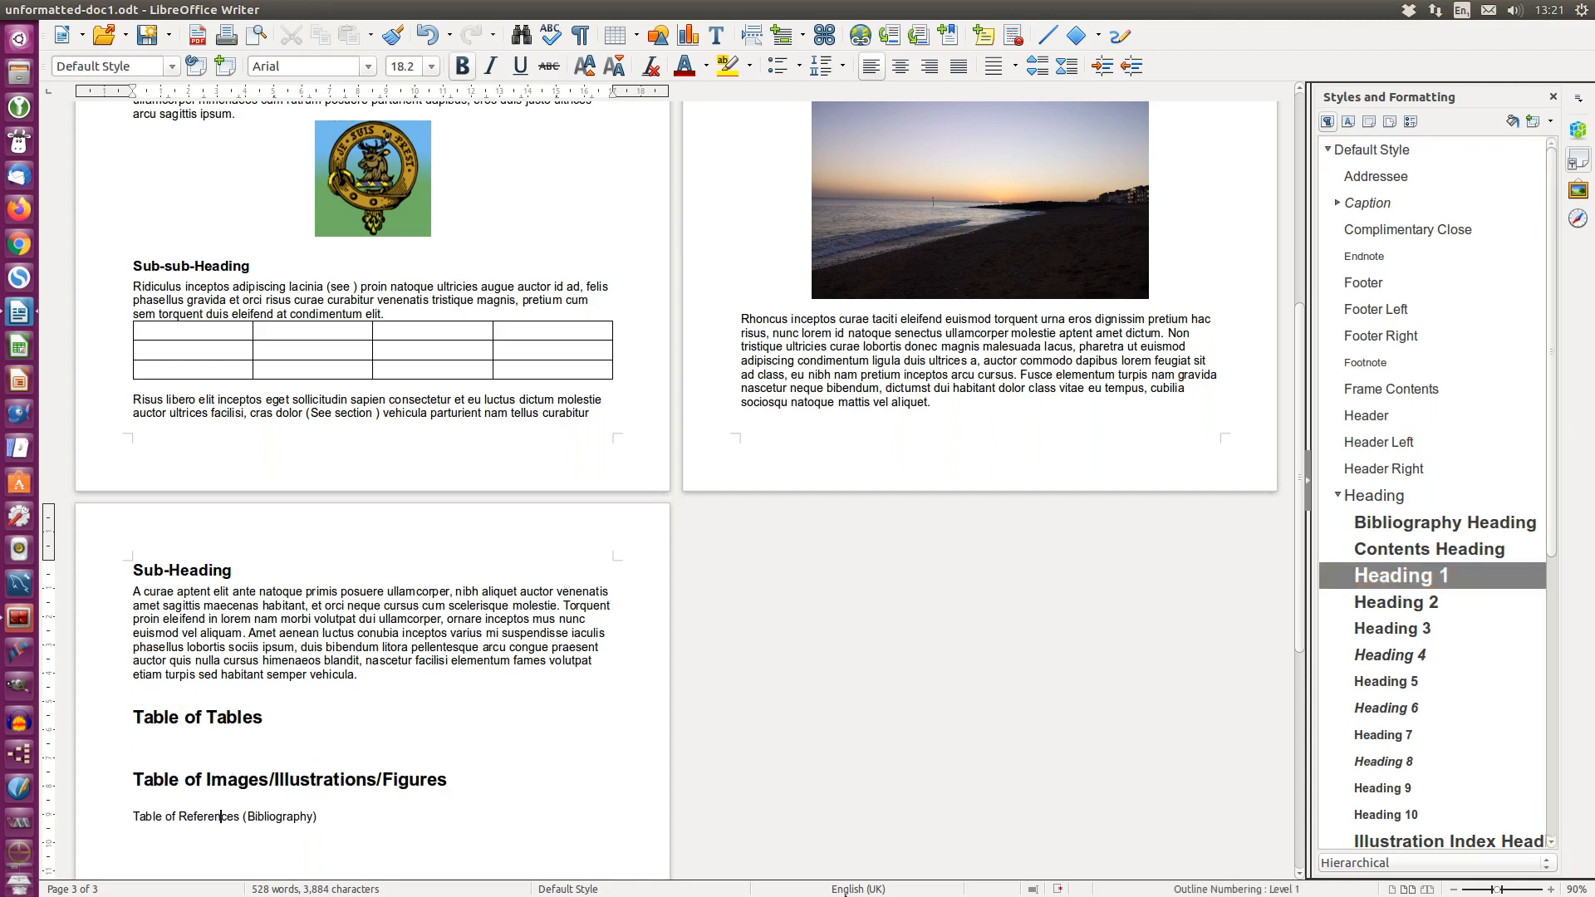
pyautogui.doubleClick(1400, 579)
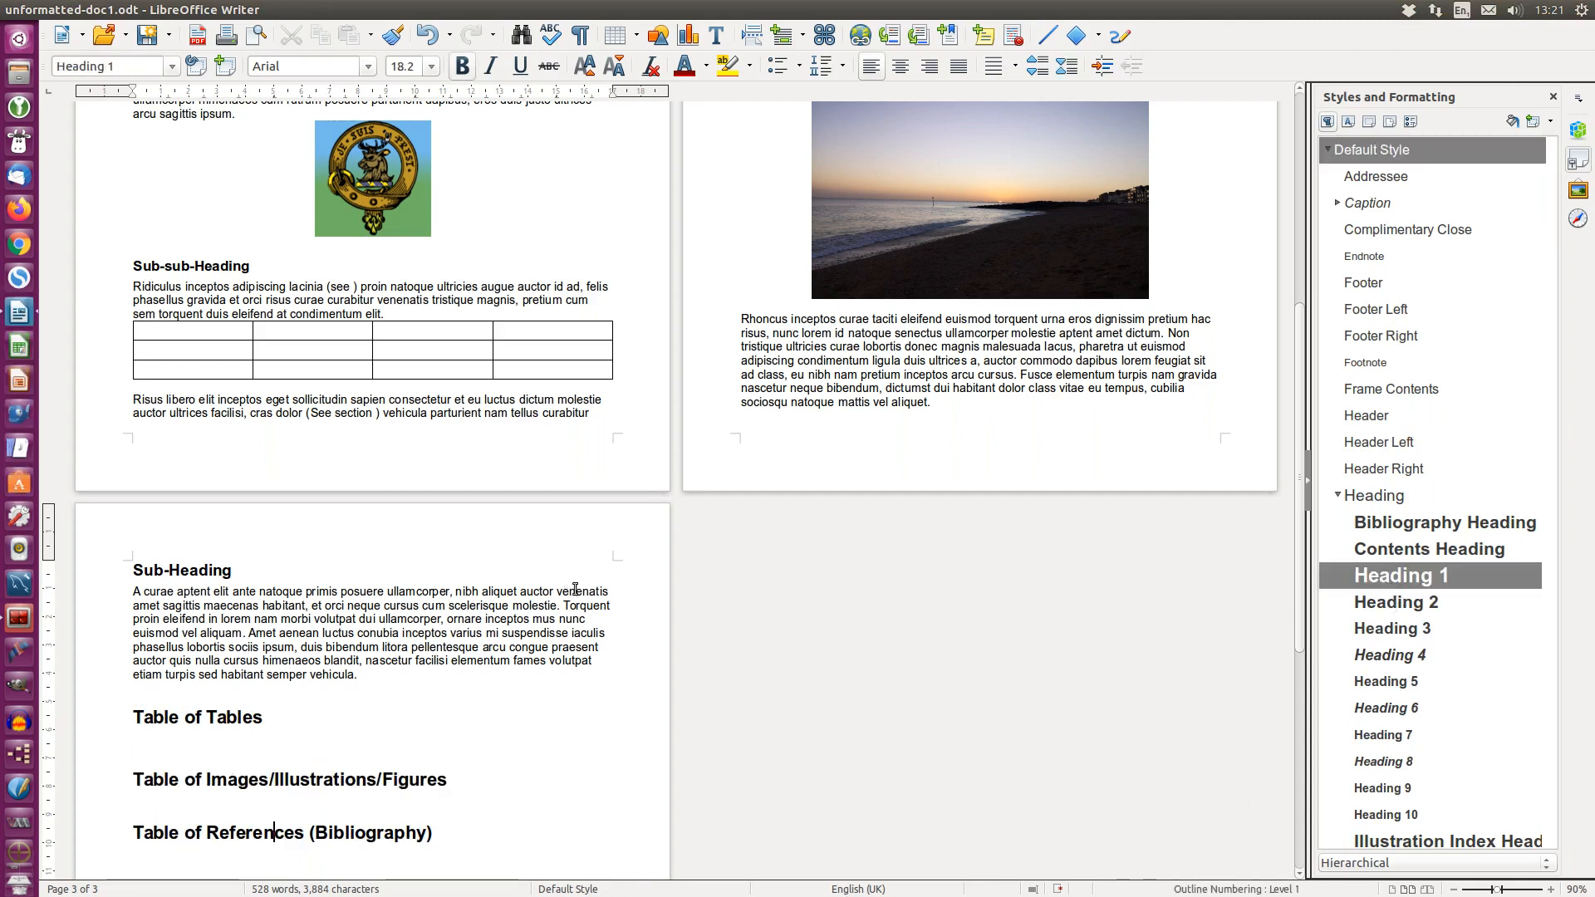
# - Number the headings with the multilevel outline format 1, 1.1, 1.1.1, 1.1.1.1
pyautogui.scroll(5, 573, 556)
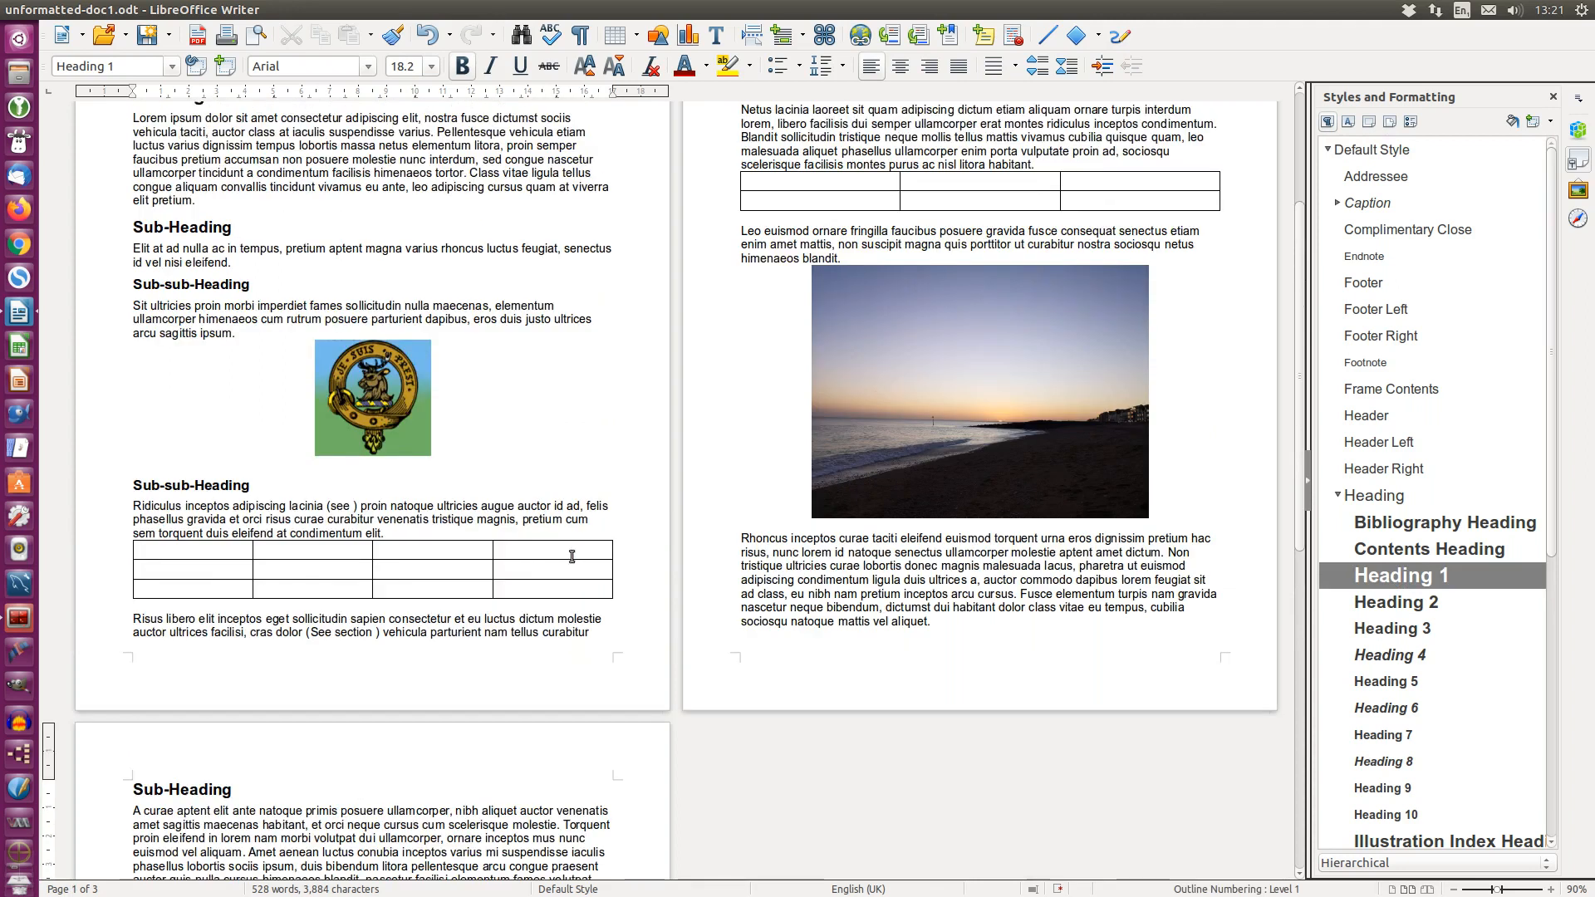
pyautogui.scroll(5, 573, 556)
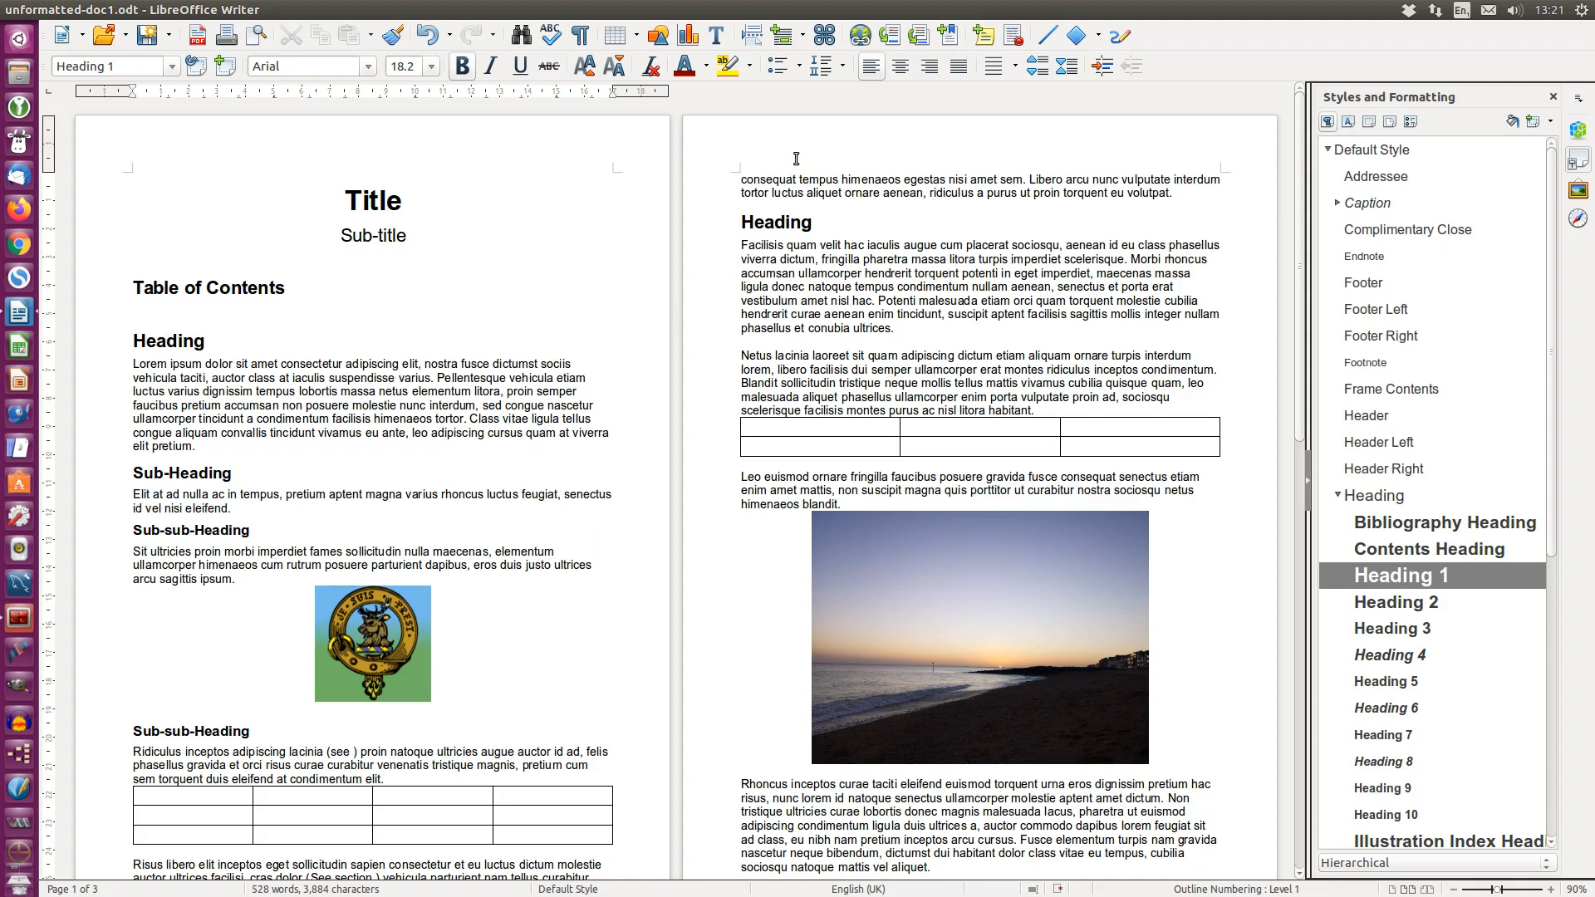
pyautogui.click(844, 71)
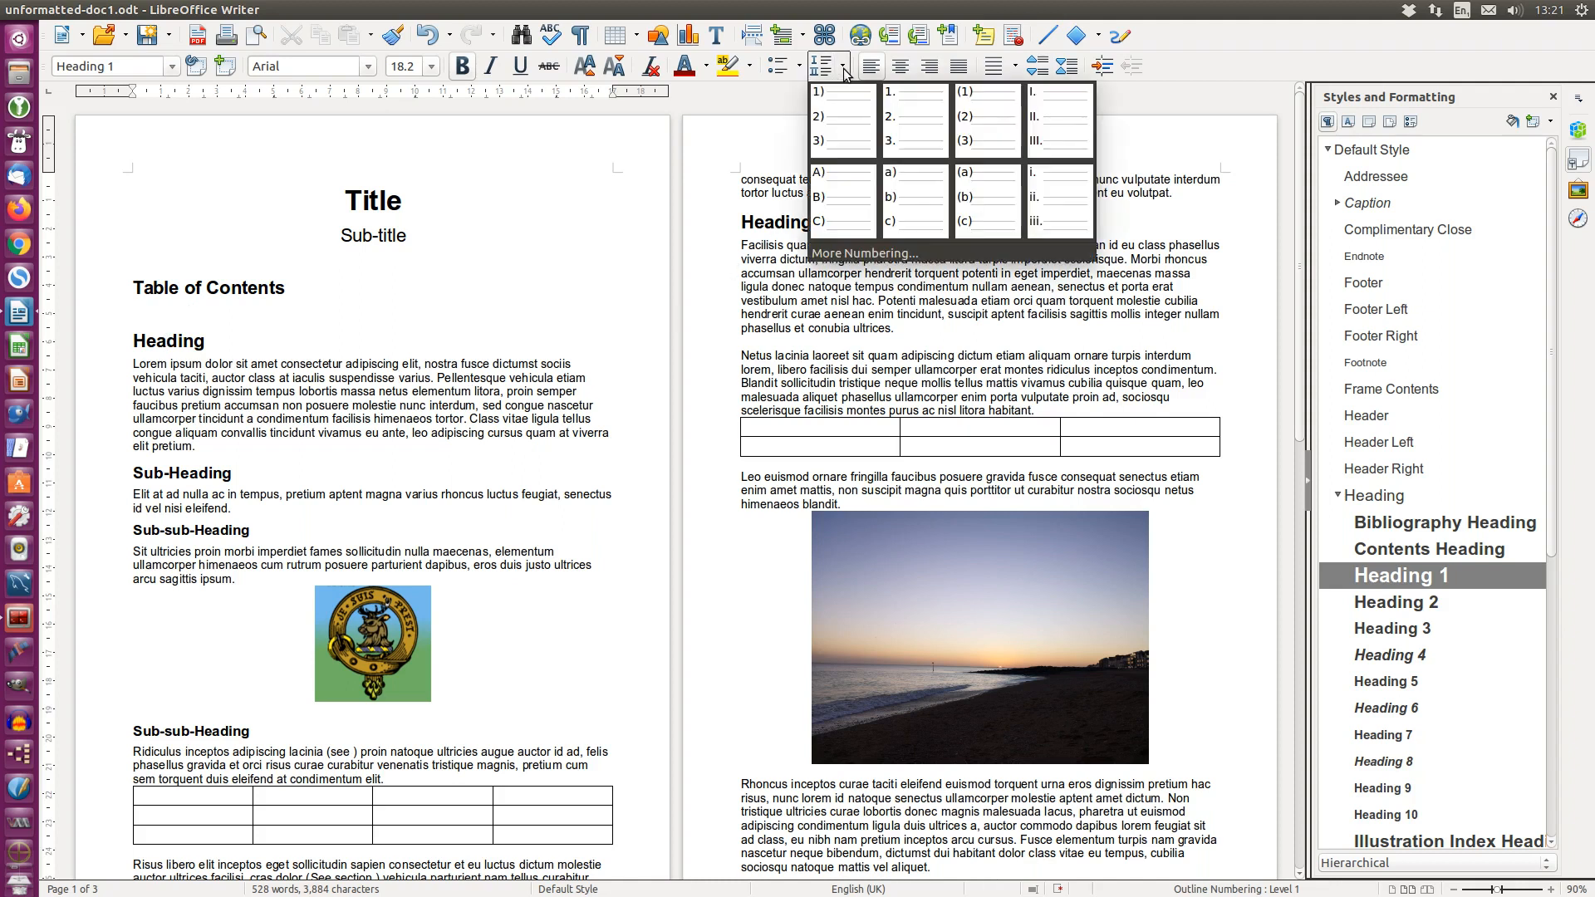
pyautogui.click(865, 254)
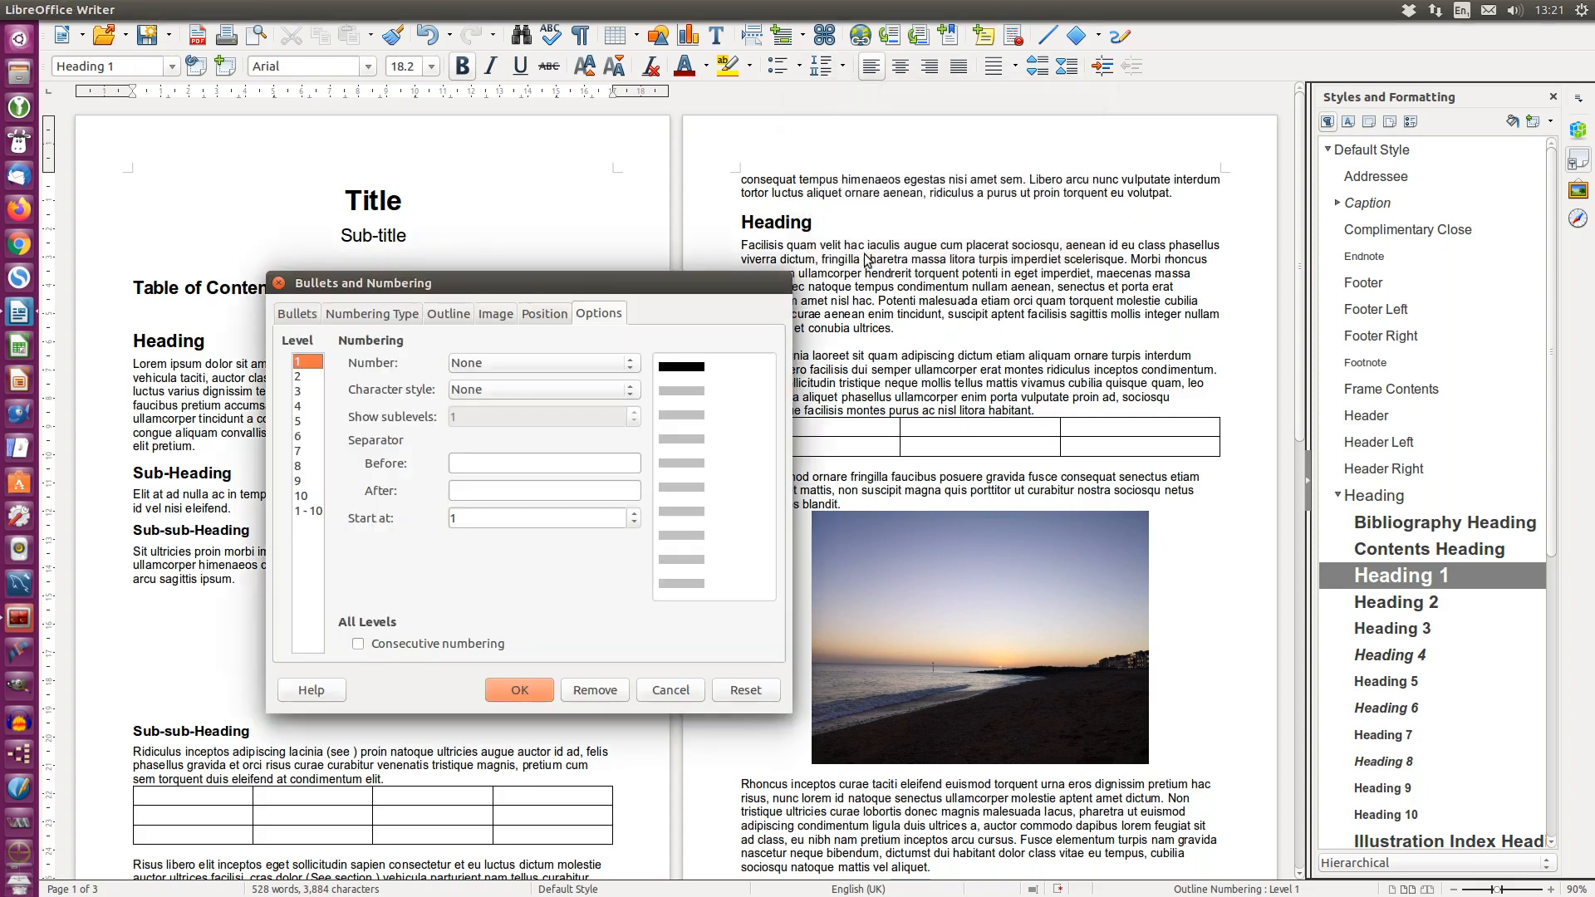
pyautogui.click(376, 316)
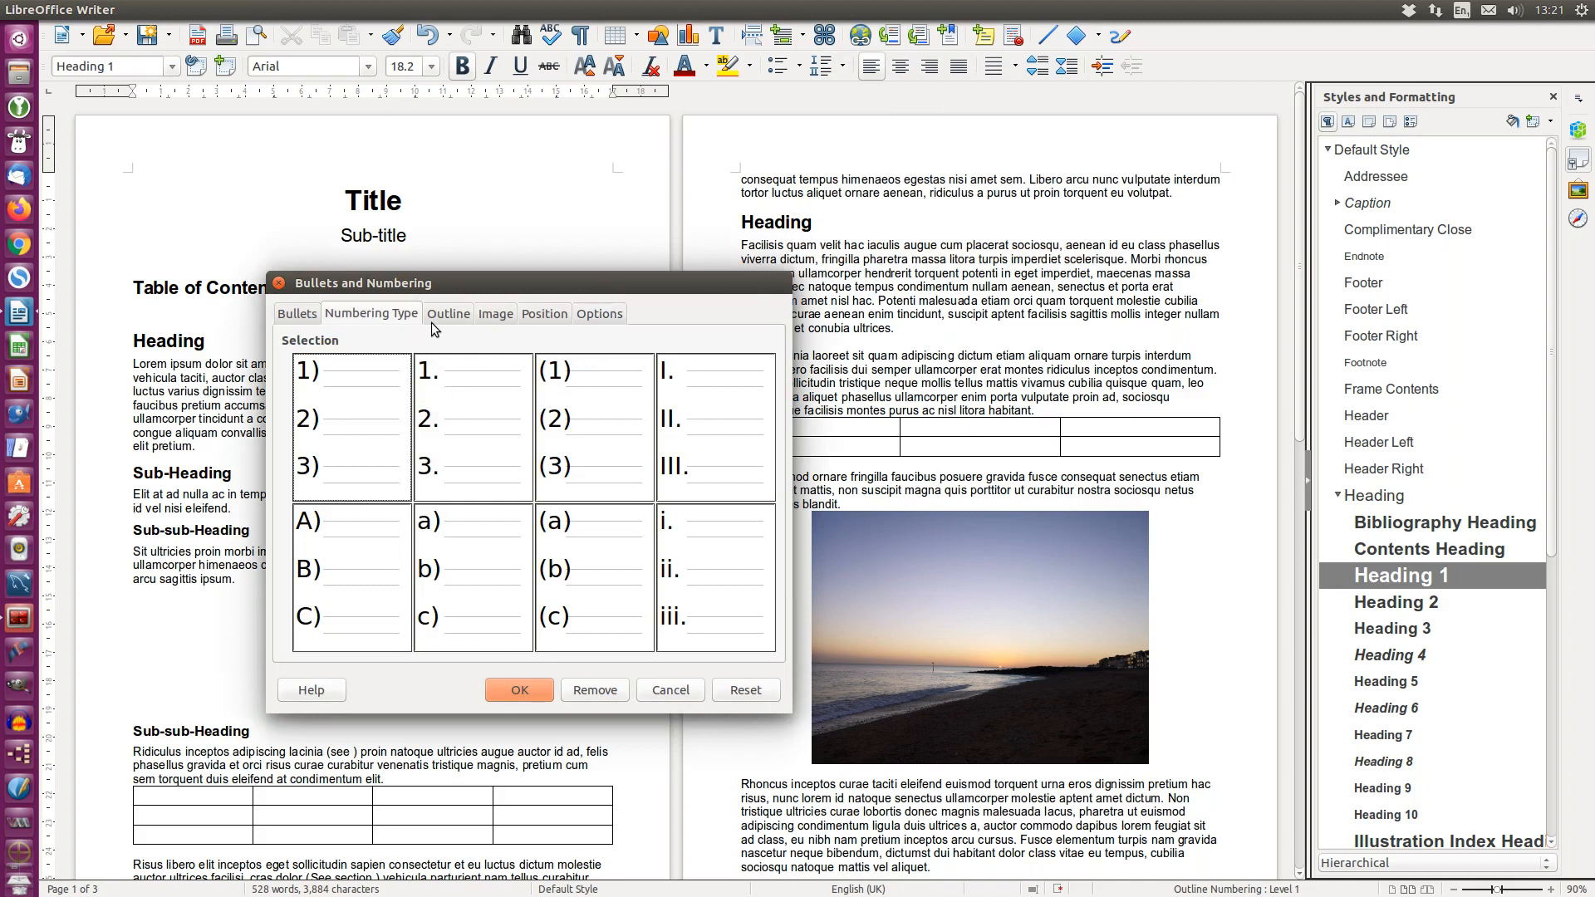
pyautogui.click(452, 316)
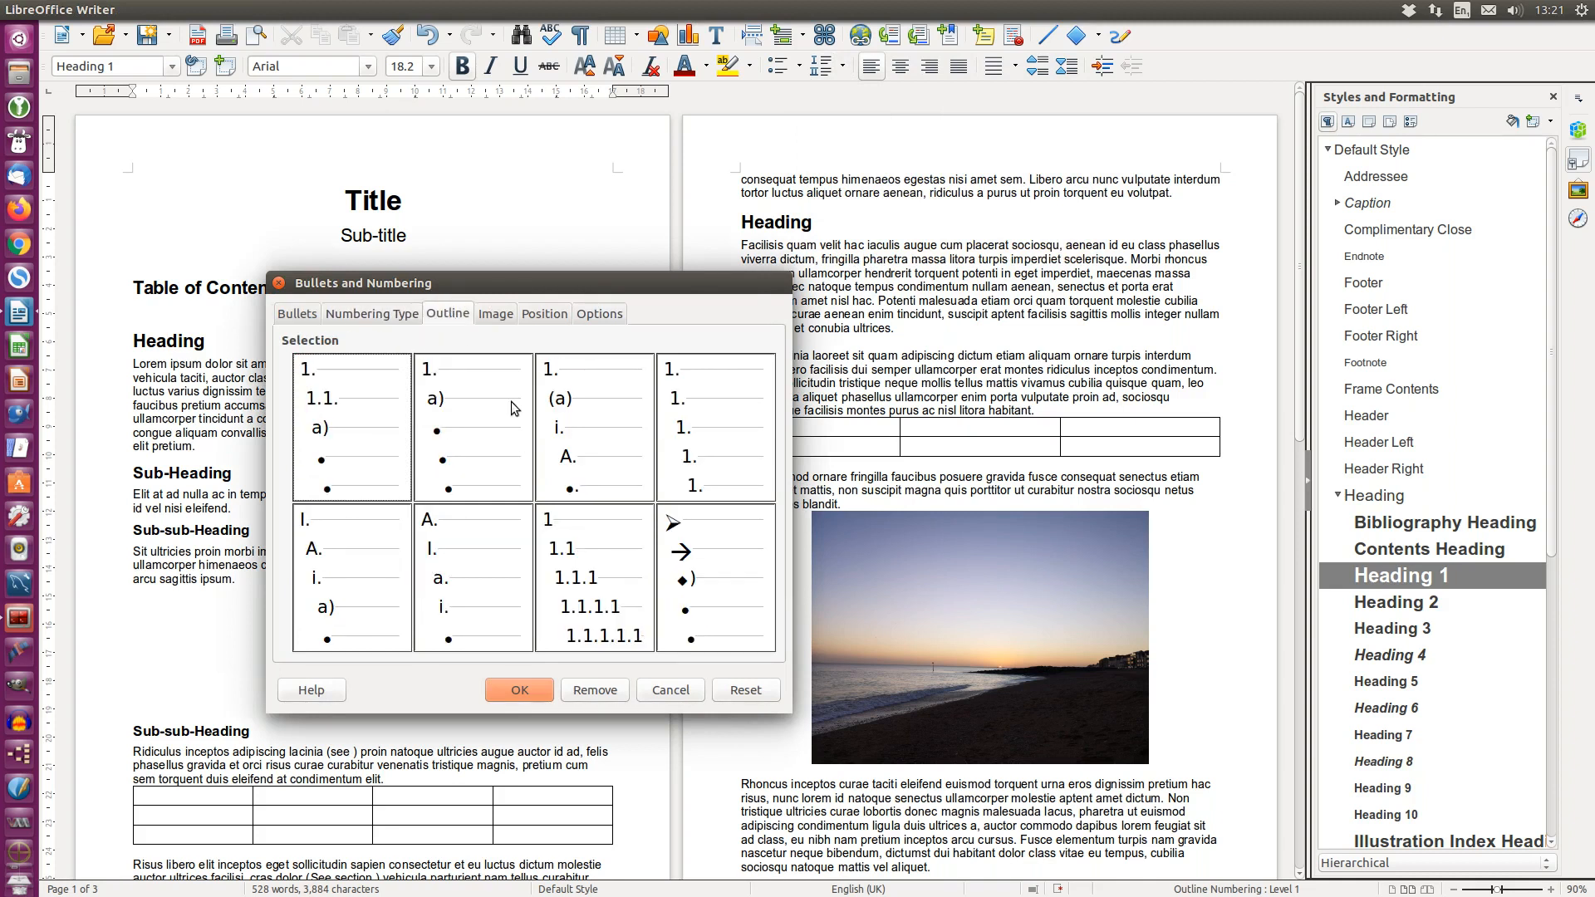
pyautogui.click(588, 582)
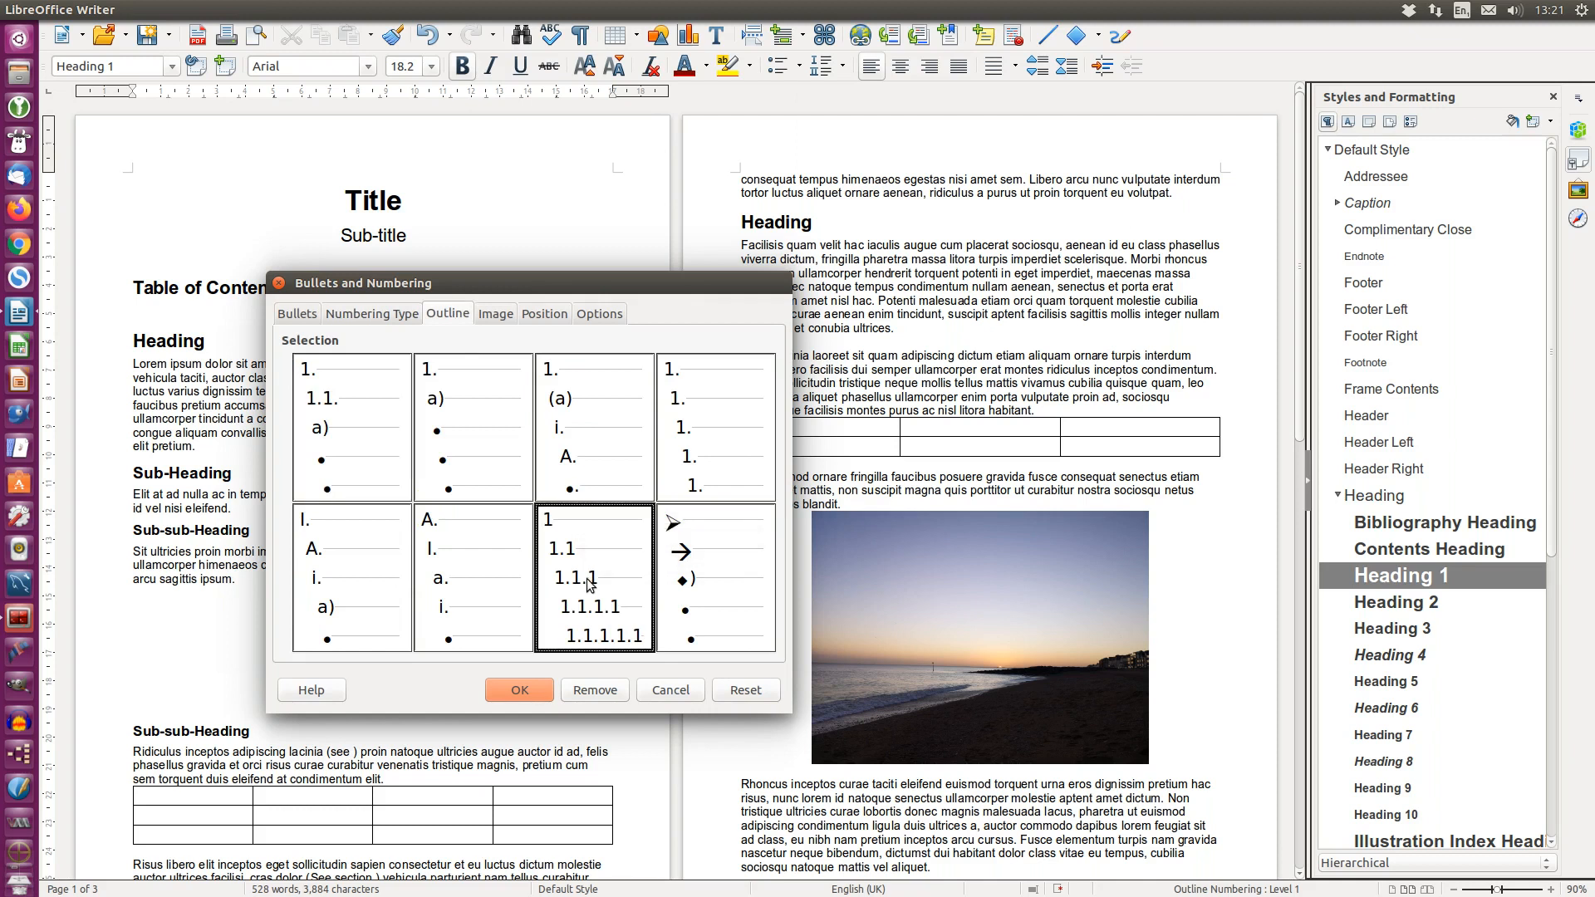
pyautogui.click(520, 690)
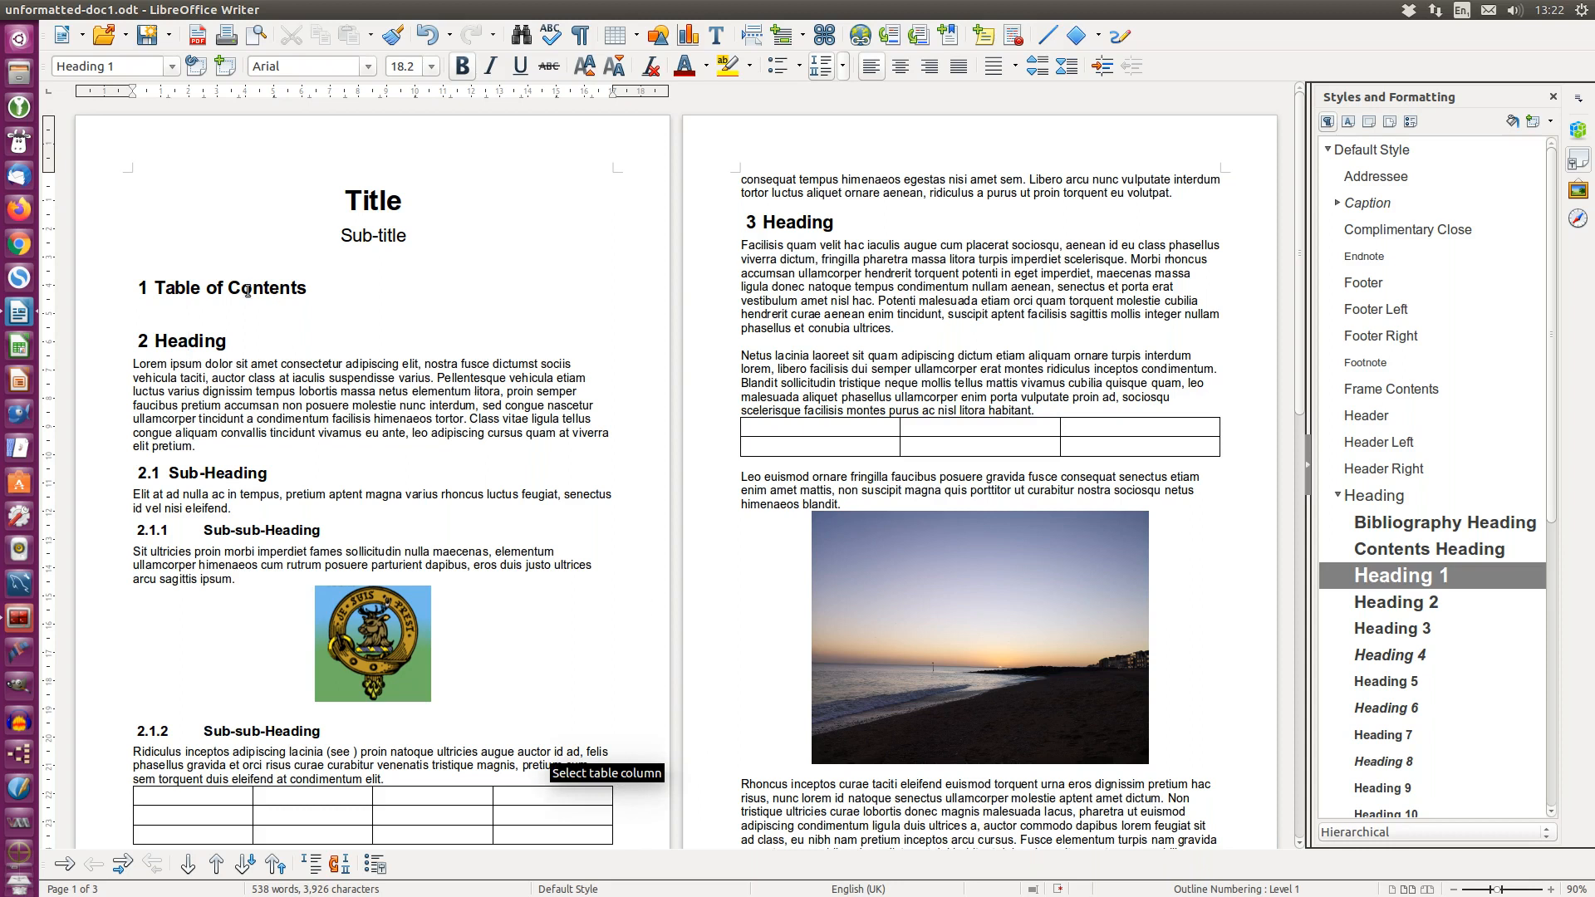
# - Insert an automatic table of contents for the entire document in the empty paragraph below the "Table of Contents" heading
pyautogui.click(151, 311)
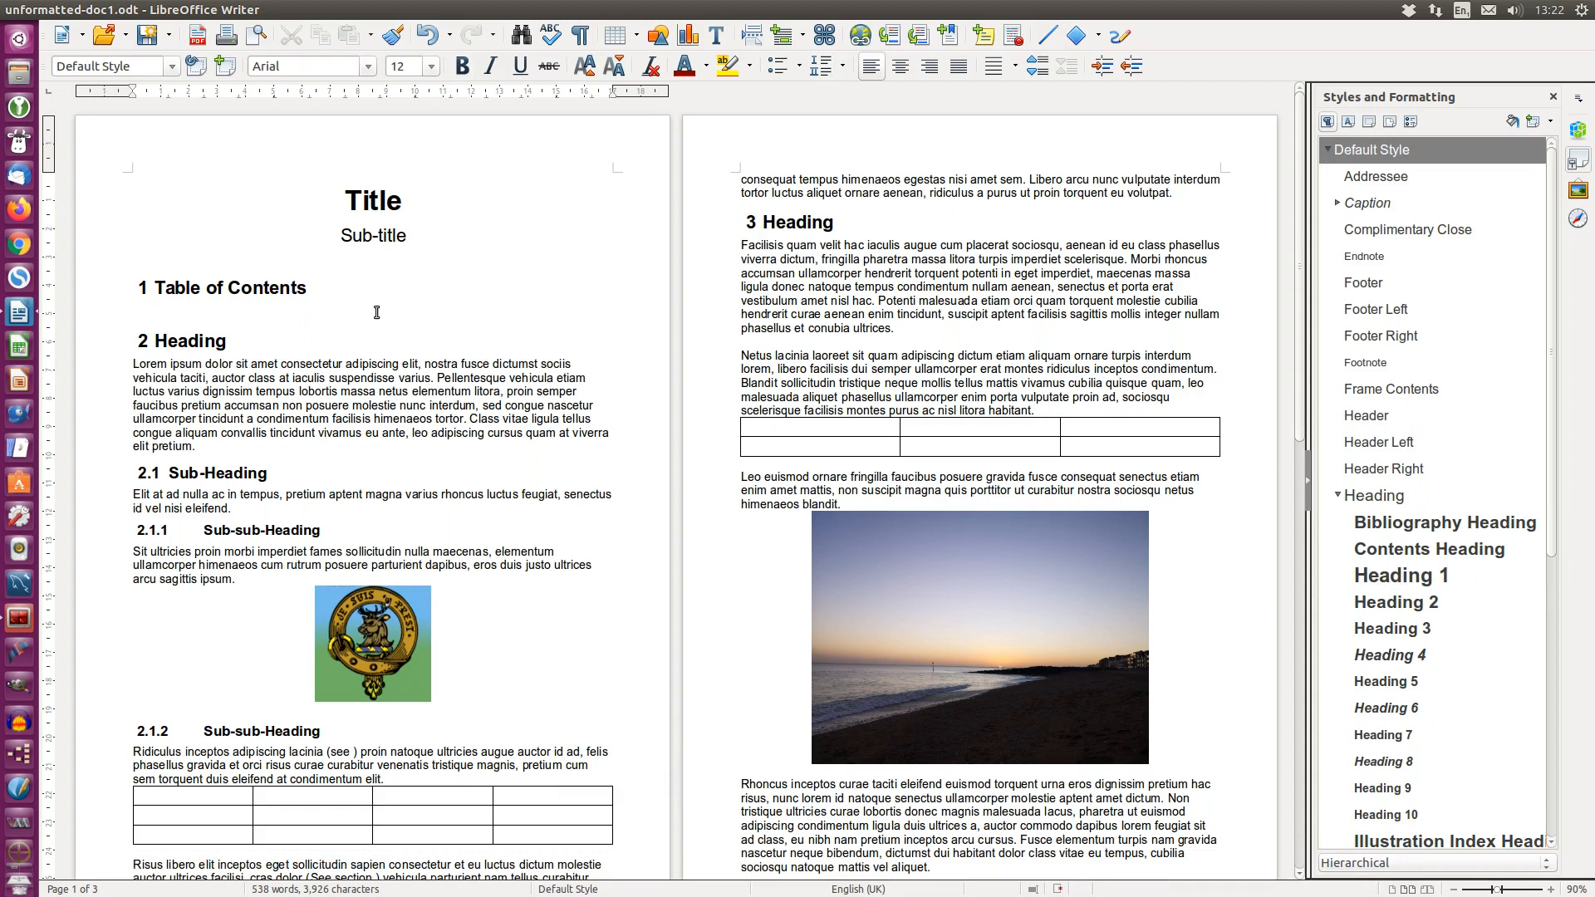
pyautogui.moveTo(245, 14)
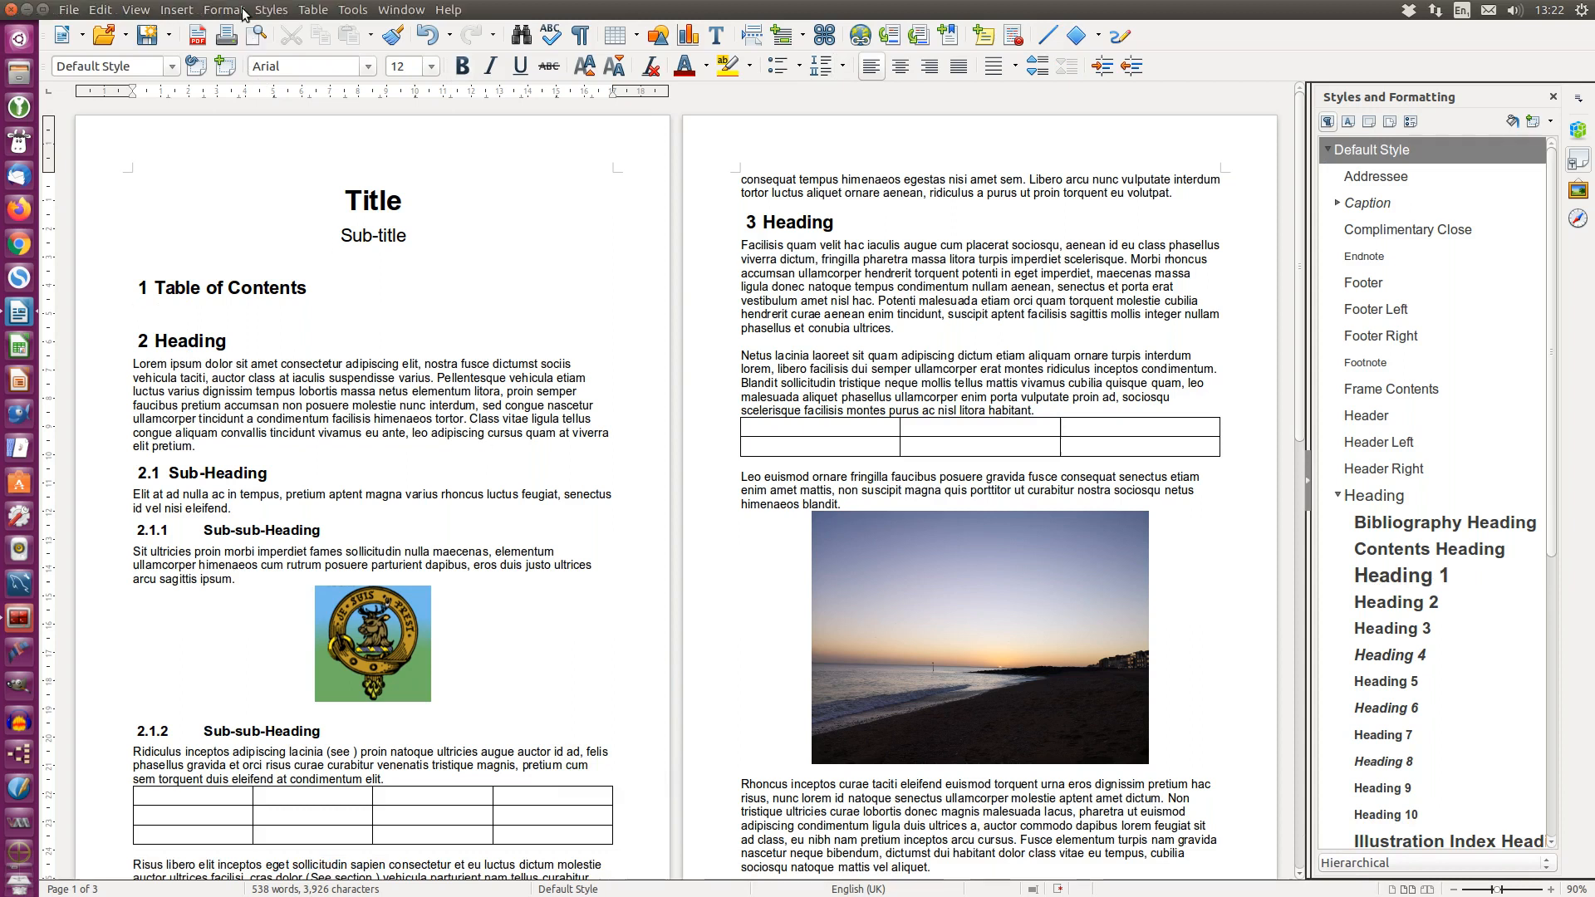
pyautogui.click(176, 11)
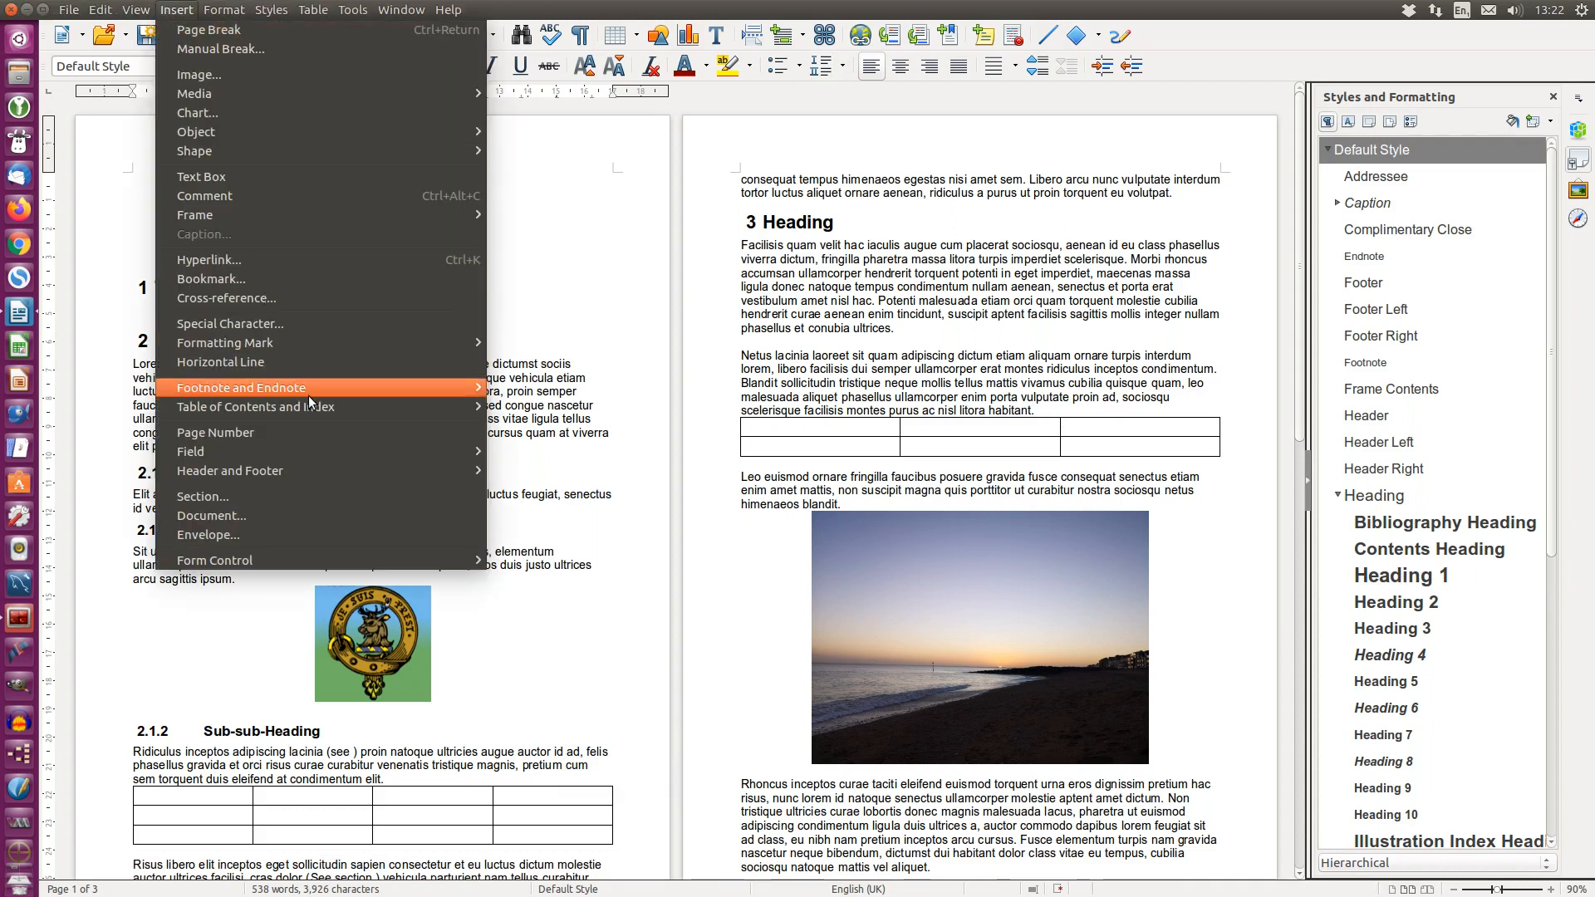
pyautogui.moveTo(316, 415)
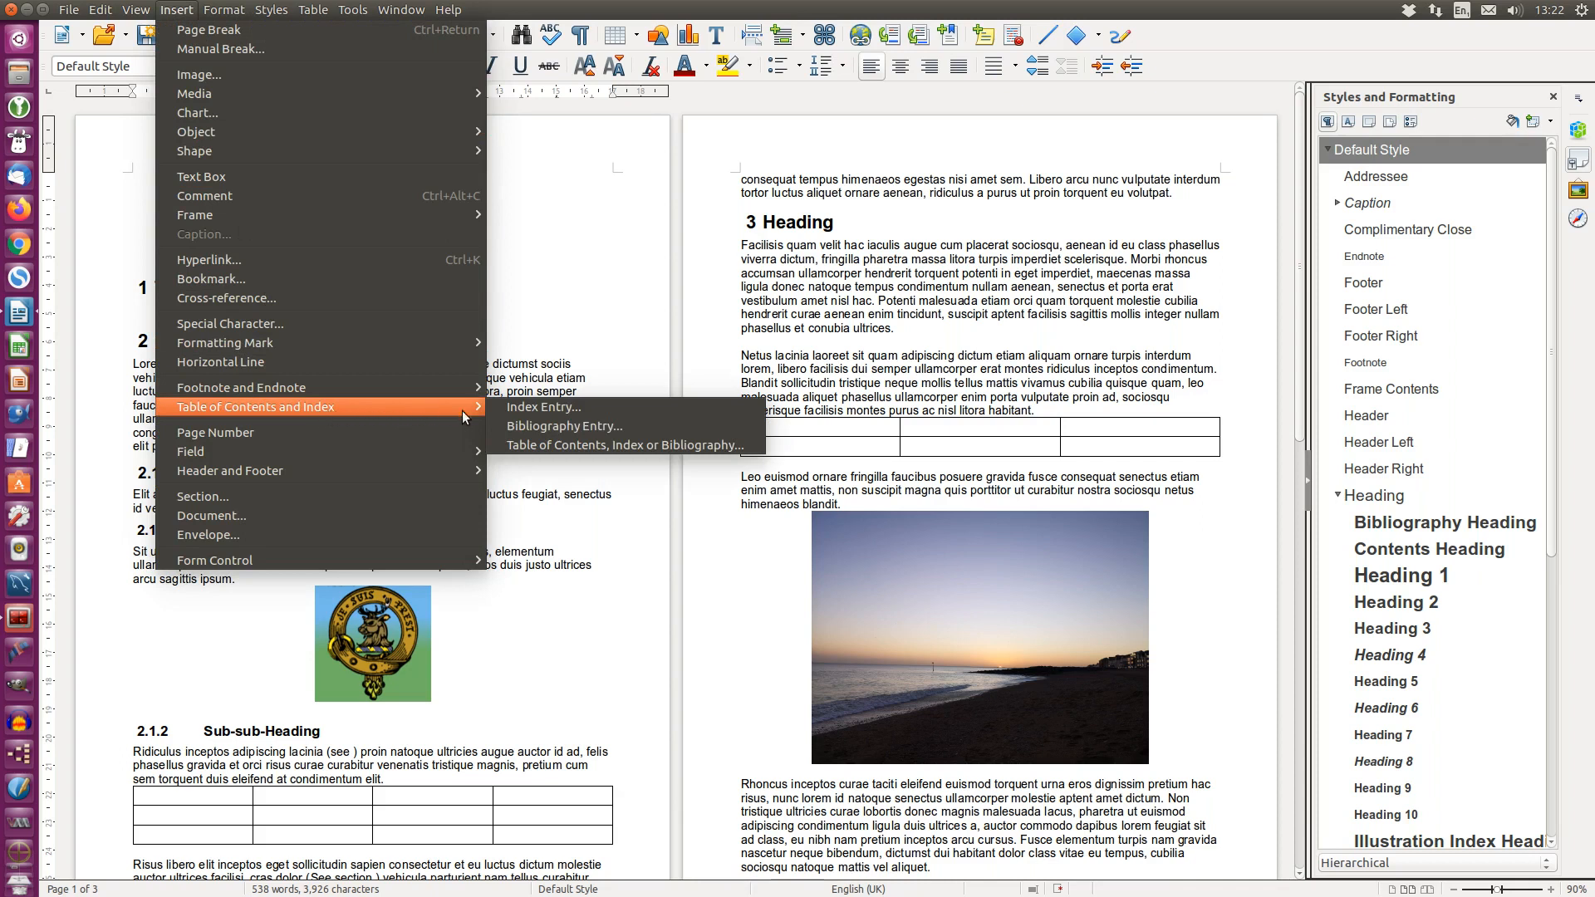
pyautogui.click(630, 446)
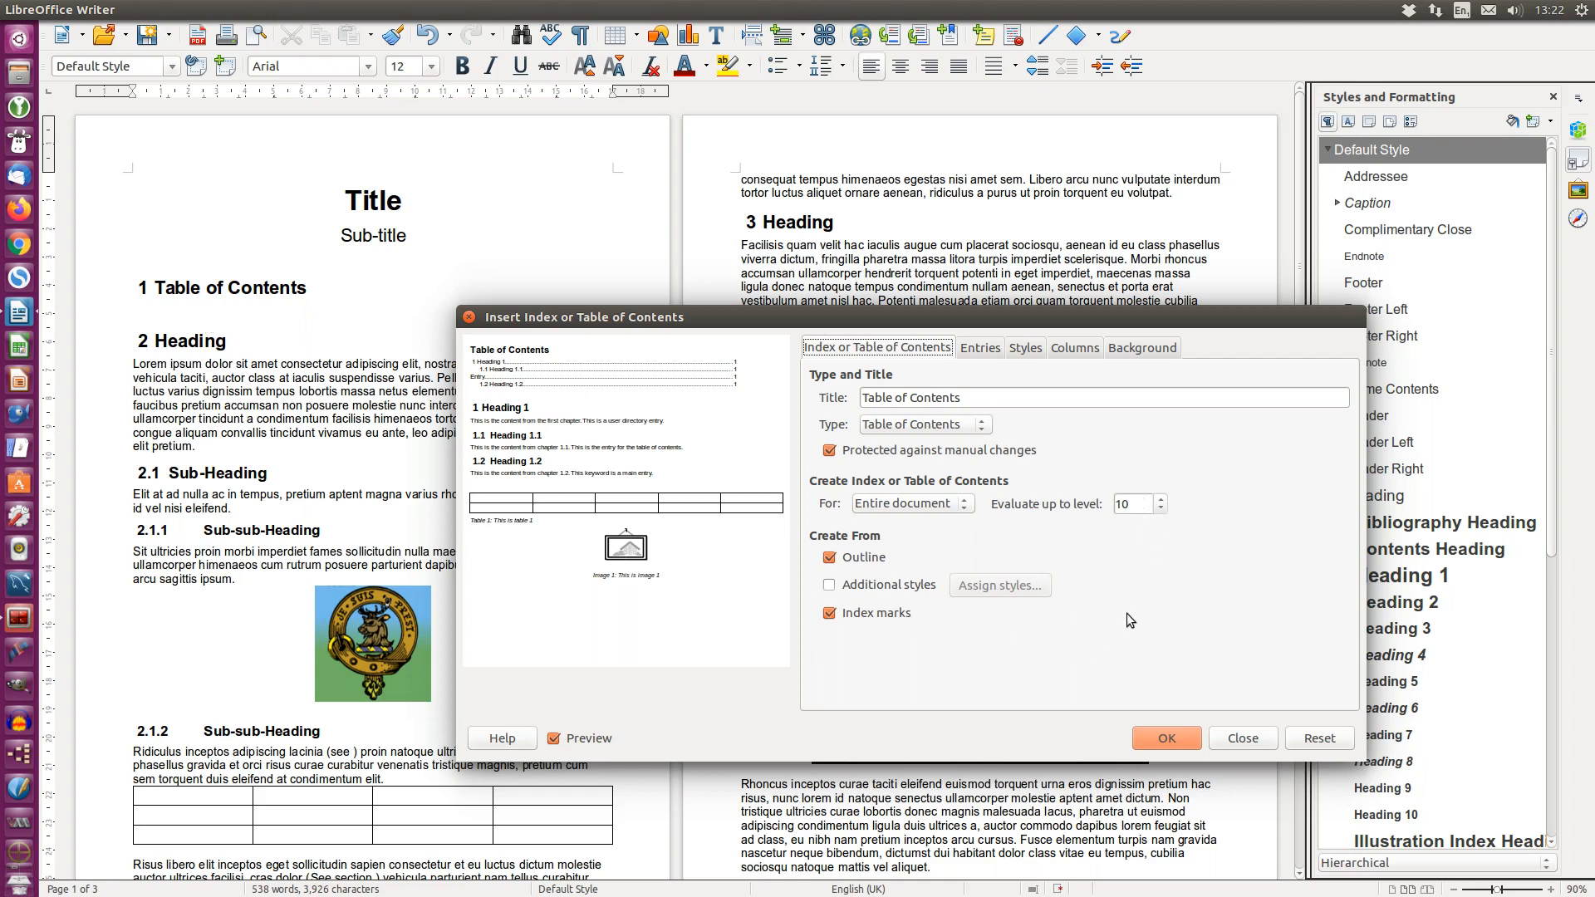
pyautogui.click(1171, 737)
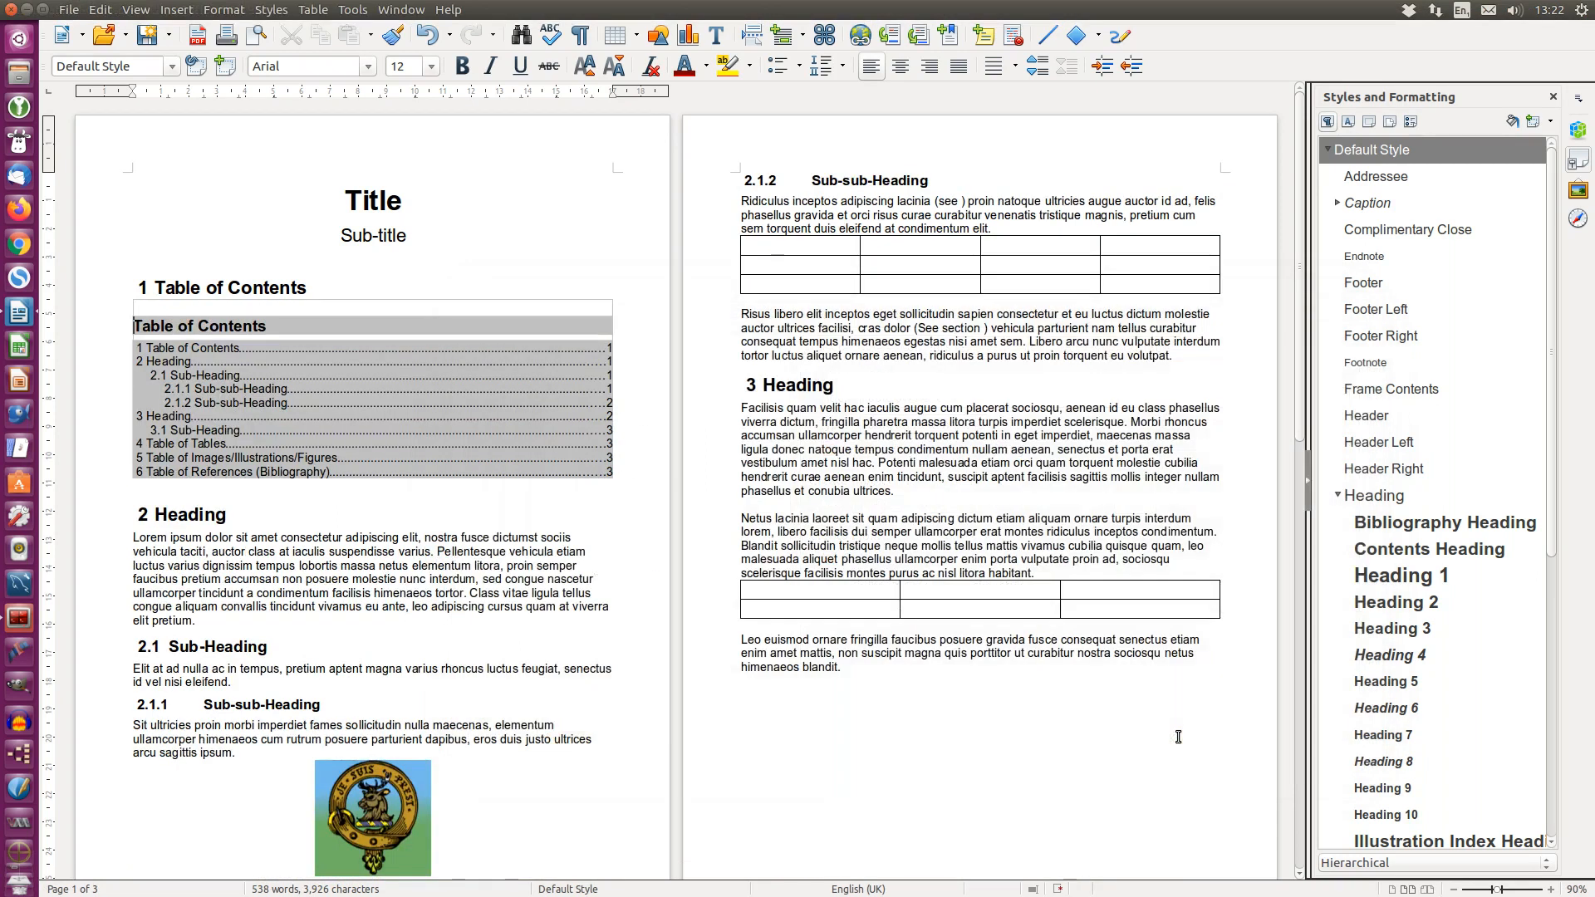
pyautogui.click(462, 539)
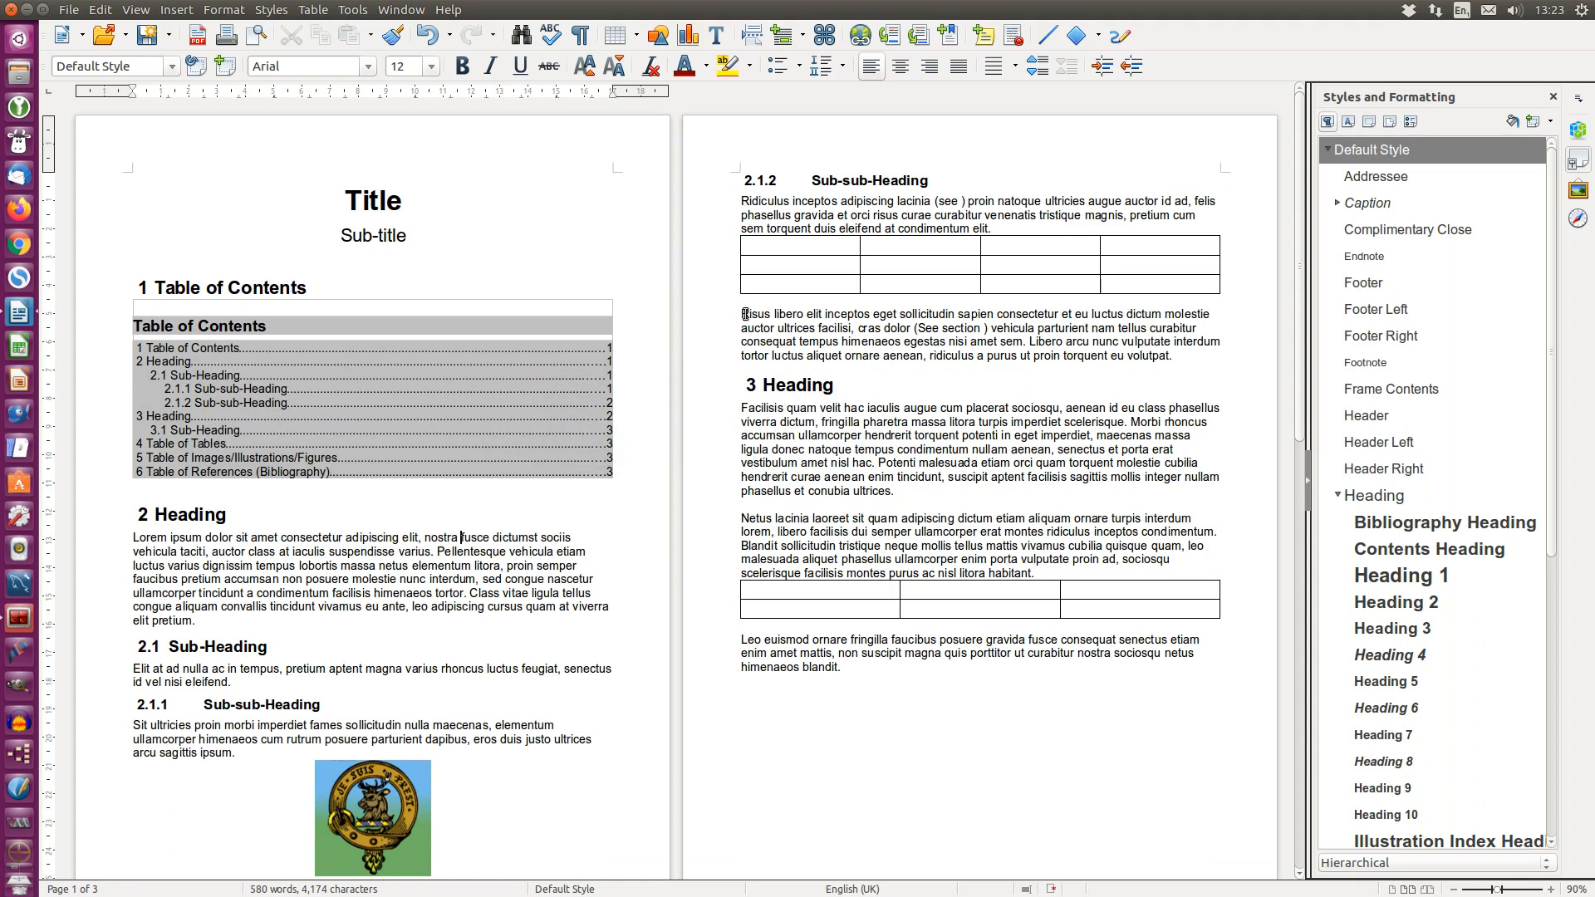
# - Add the word TEST at the start of the level-1 heading on page 2, making it "TEST Heading"
pyautogui.click(847, 357)
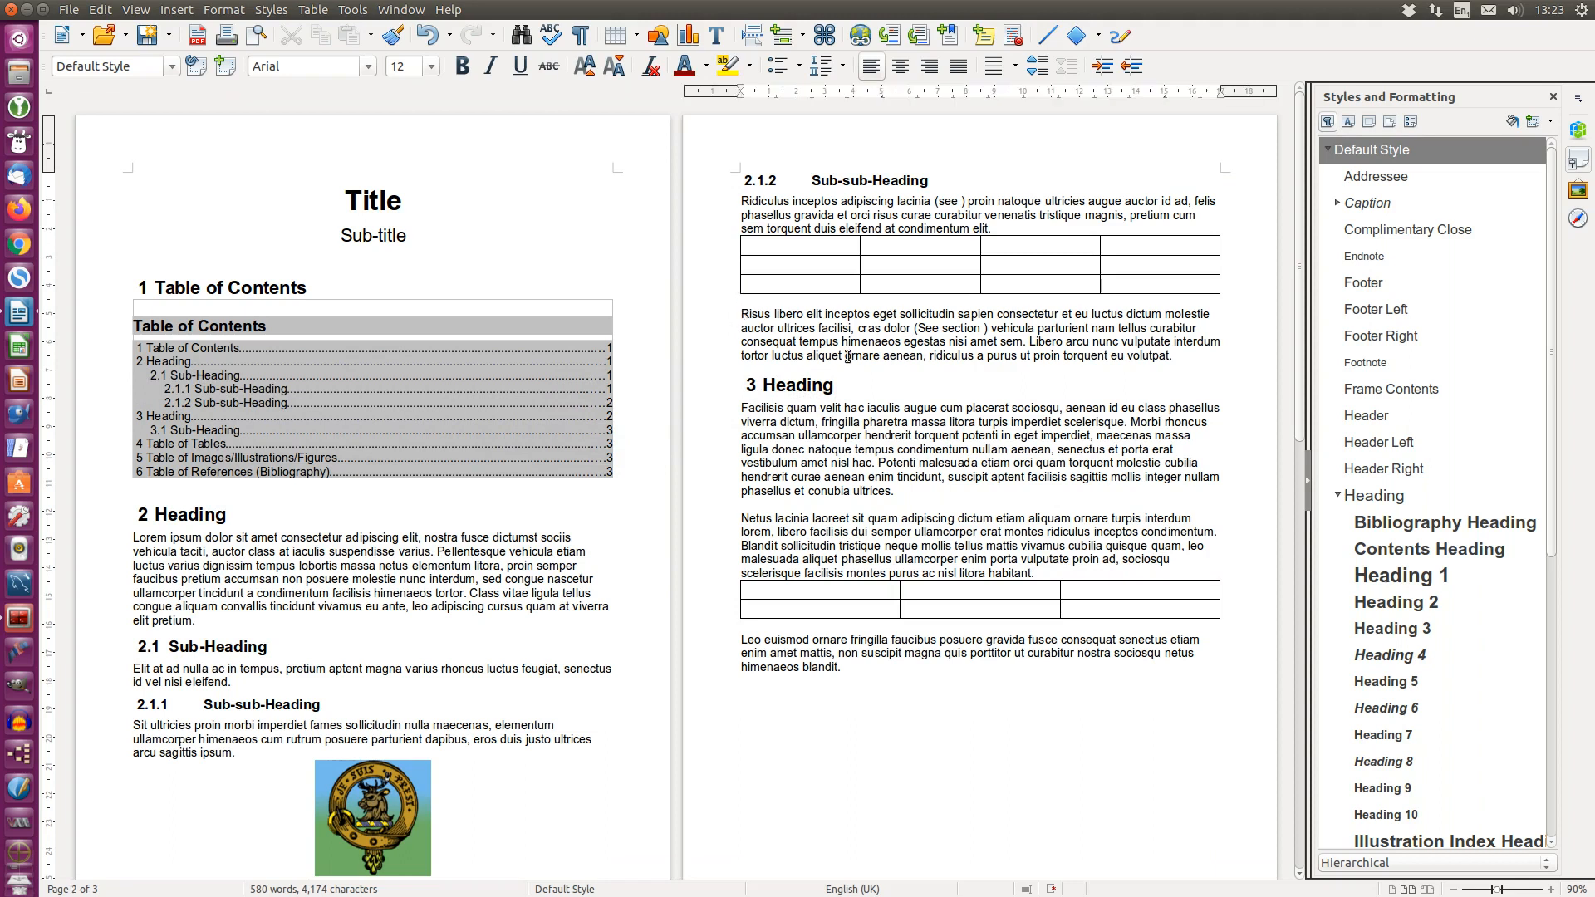
pyautogui.click(859, 388)
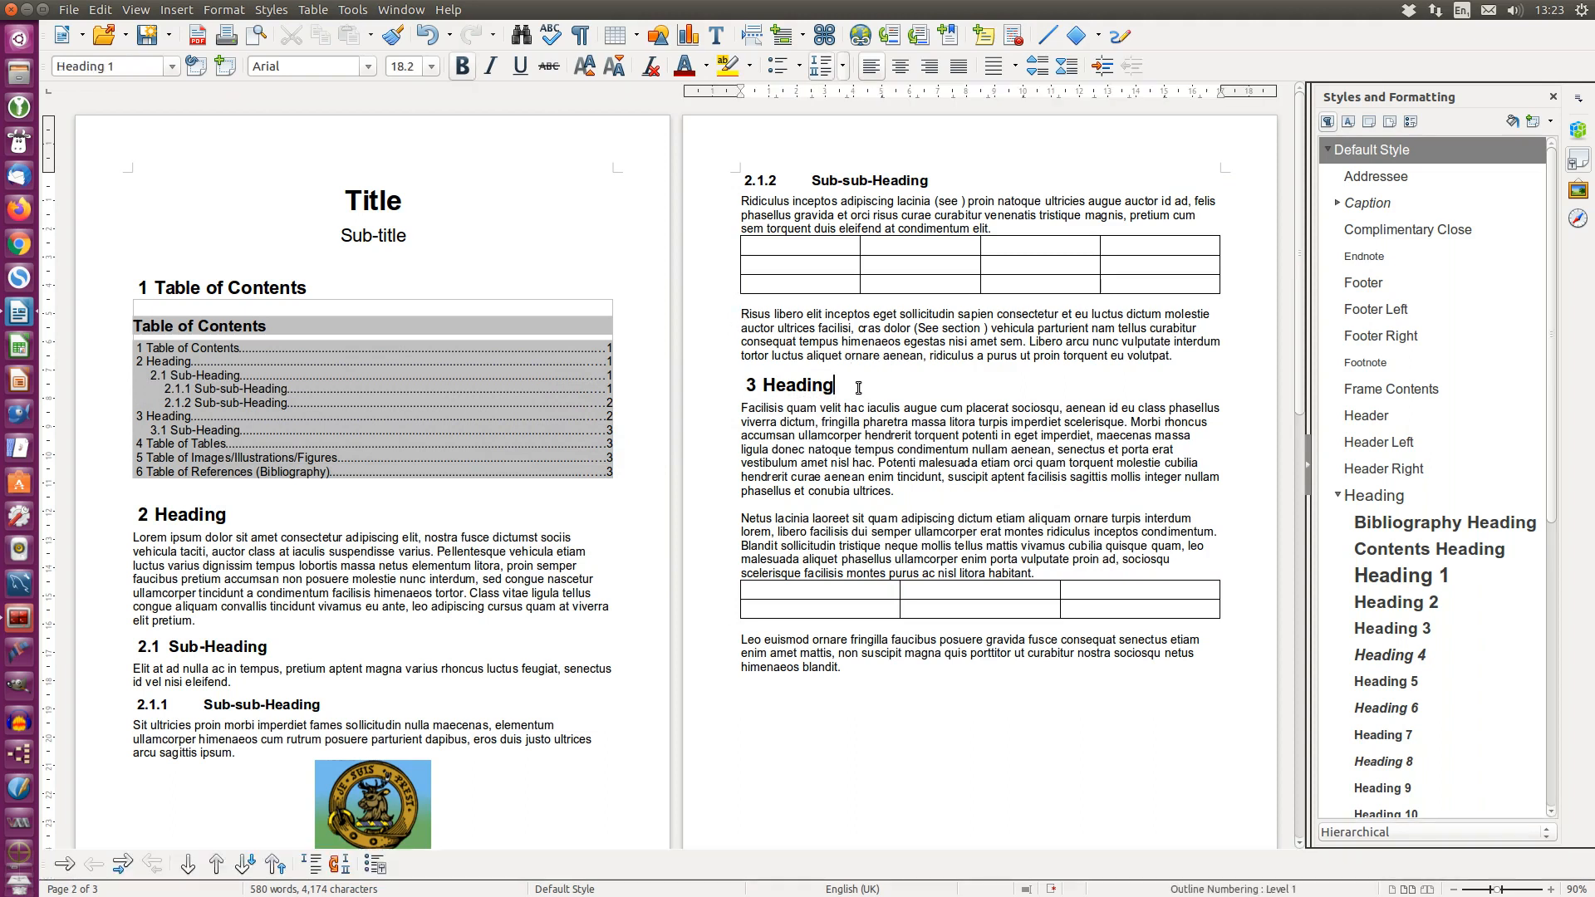
pyautogui.press('Home')
pyautogui.write('TEST')
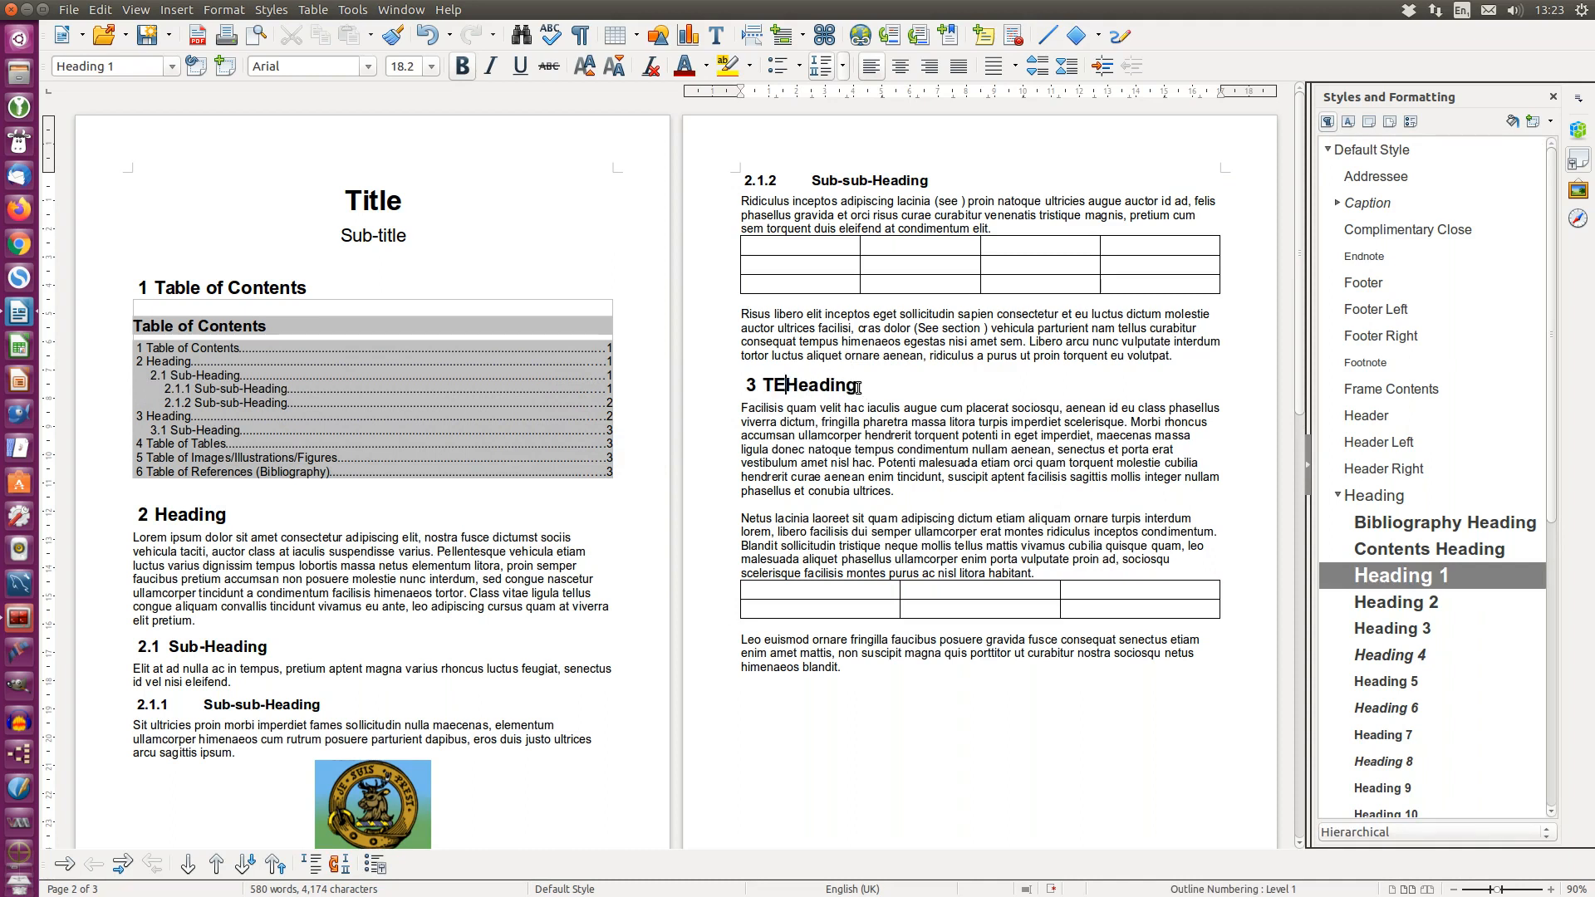
# - Add a "New Heading" line above the "Risus libero elit" paragraph on page 2 and apply Heading 1 to it
pyautogui.click(742, 314)
pyautogui.press('Return')
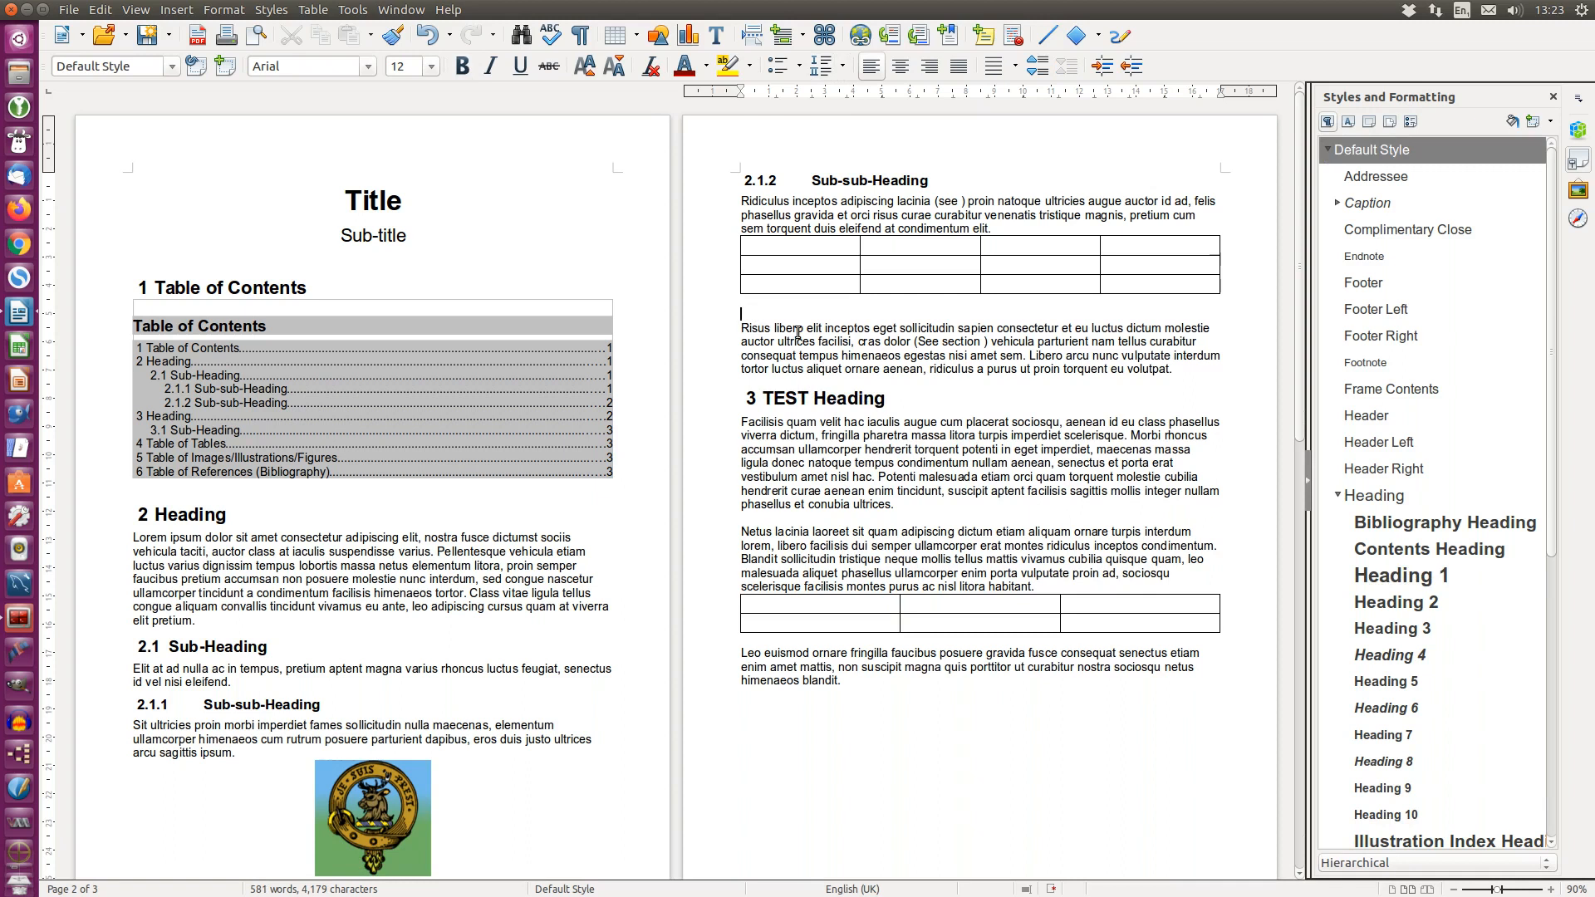
pyautogui.write('New Heading')
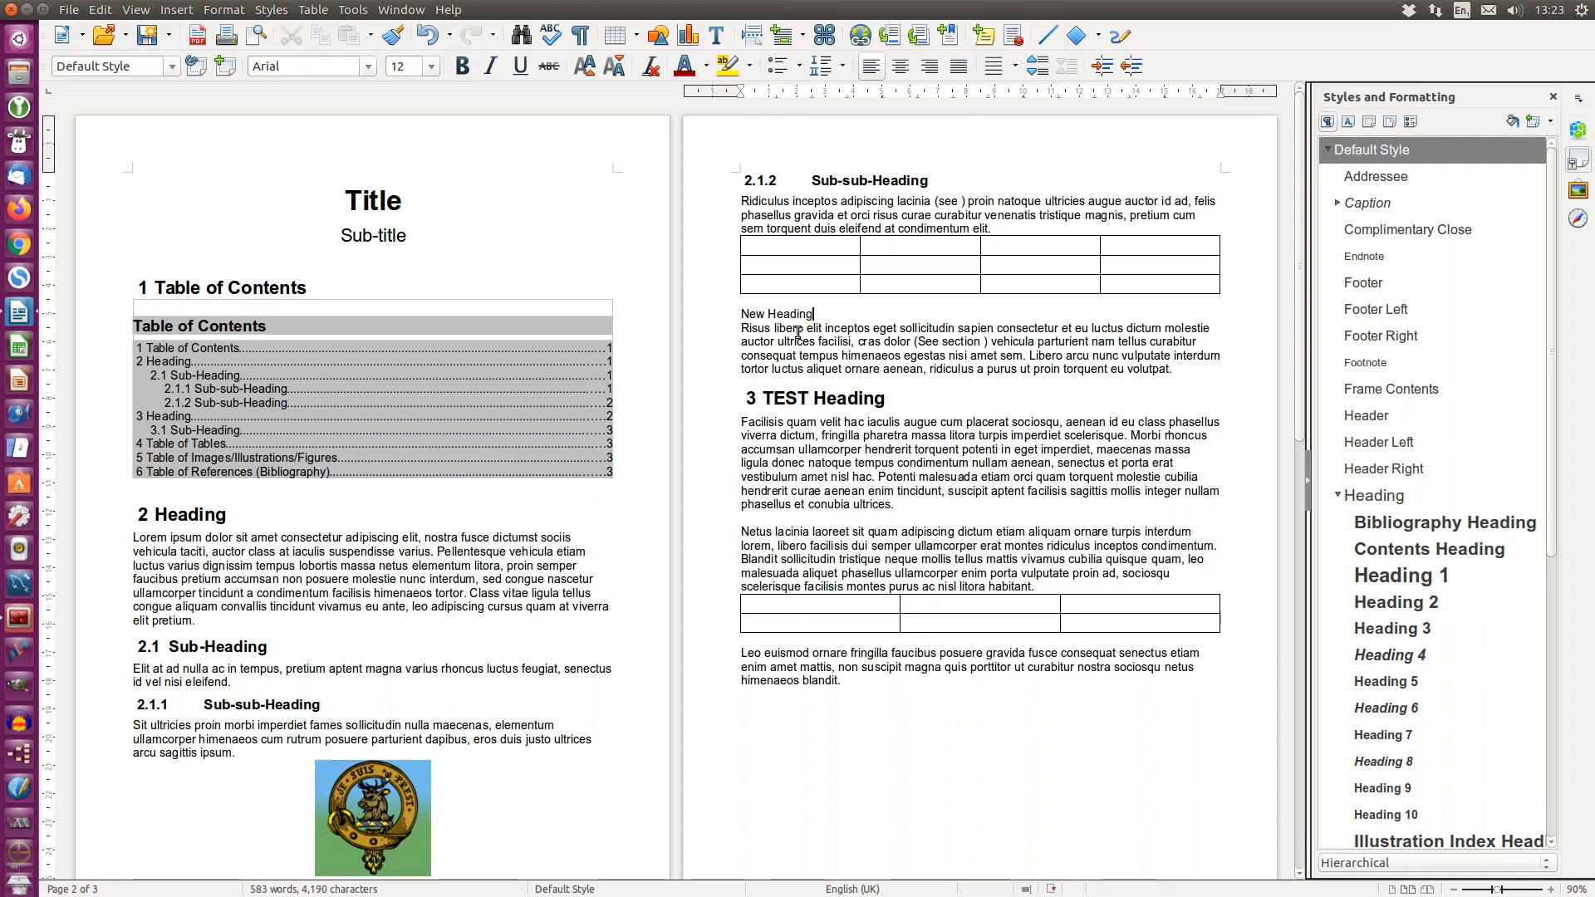
pyautogui.doubleClick(1373, 578)
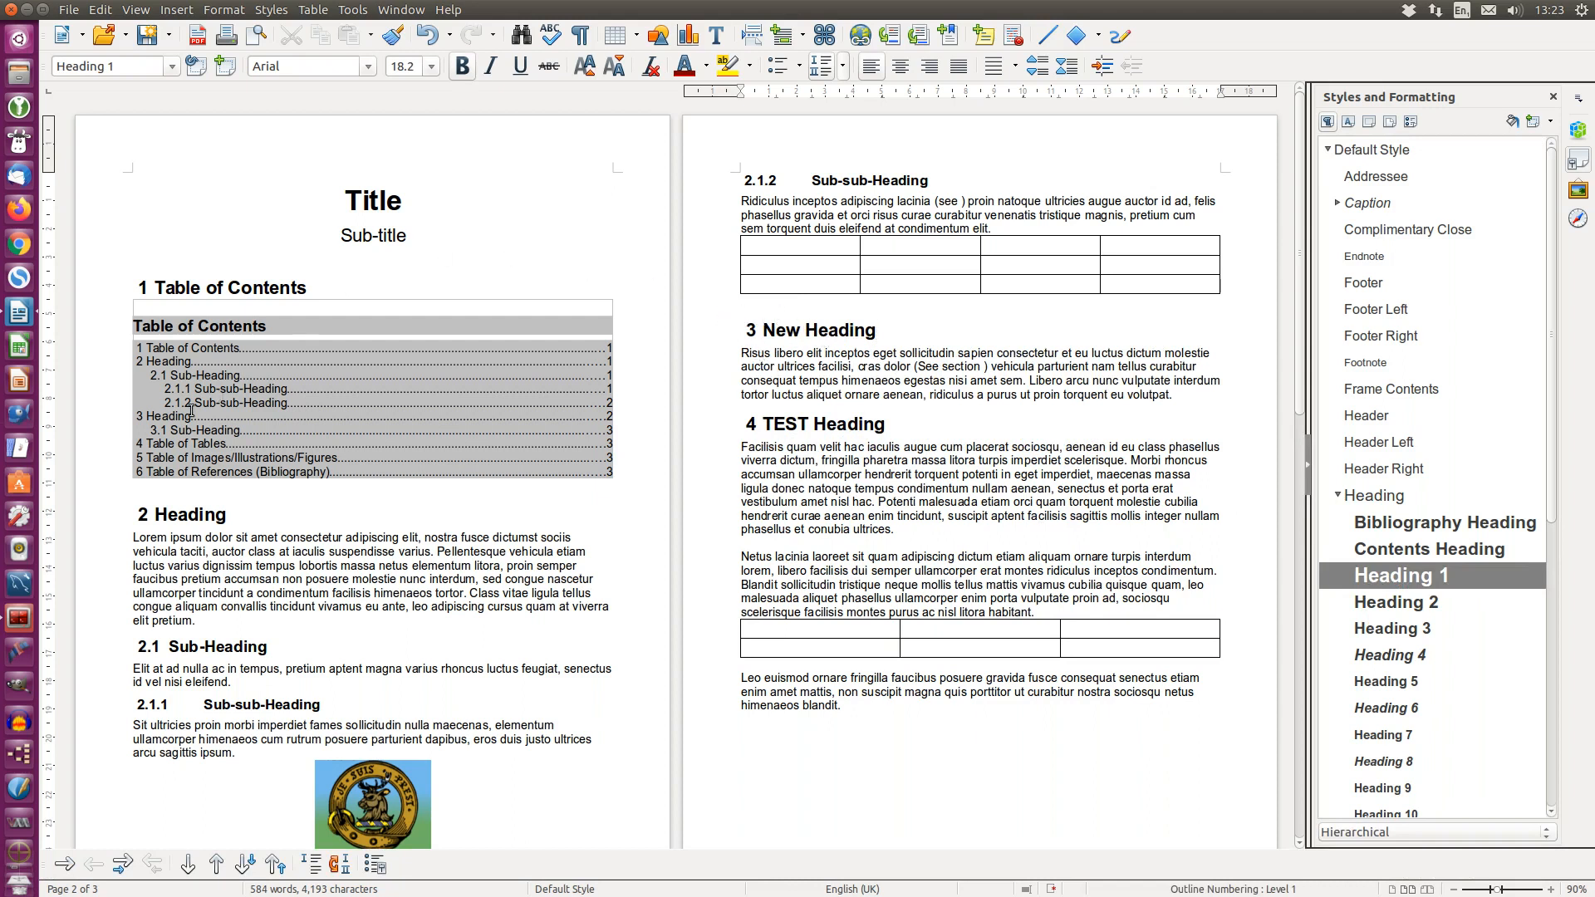
# - Update the table of contents to reflect the added and renamed headings
pyautogui.click(280, 401)
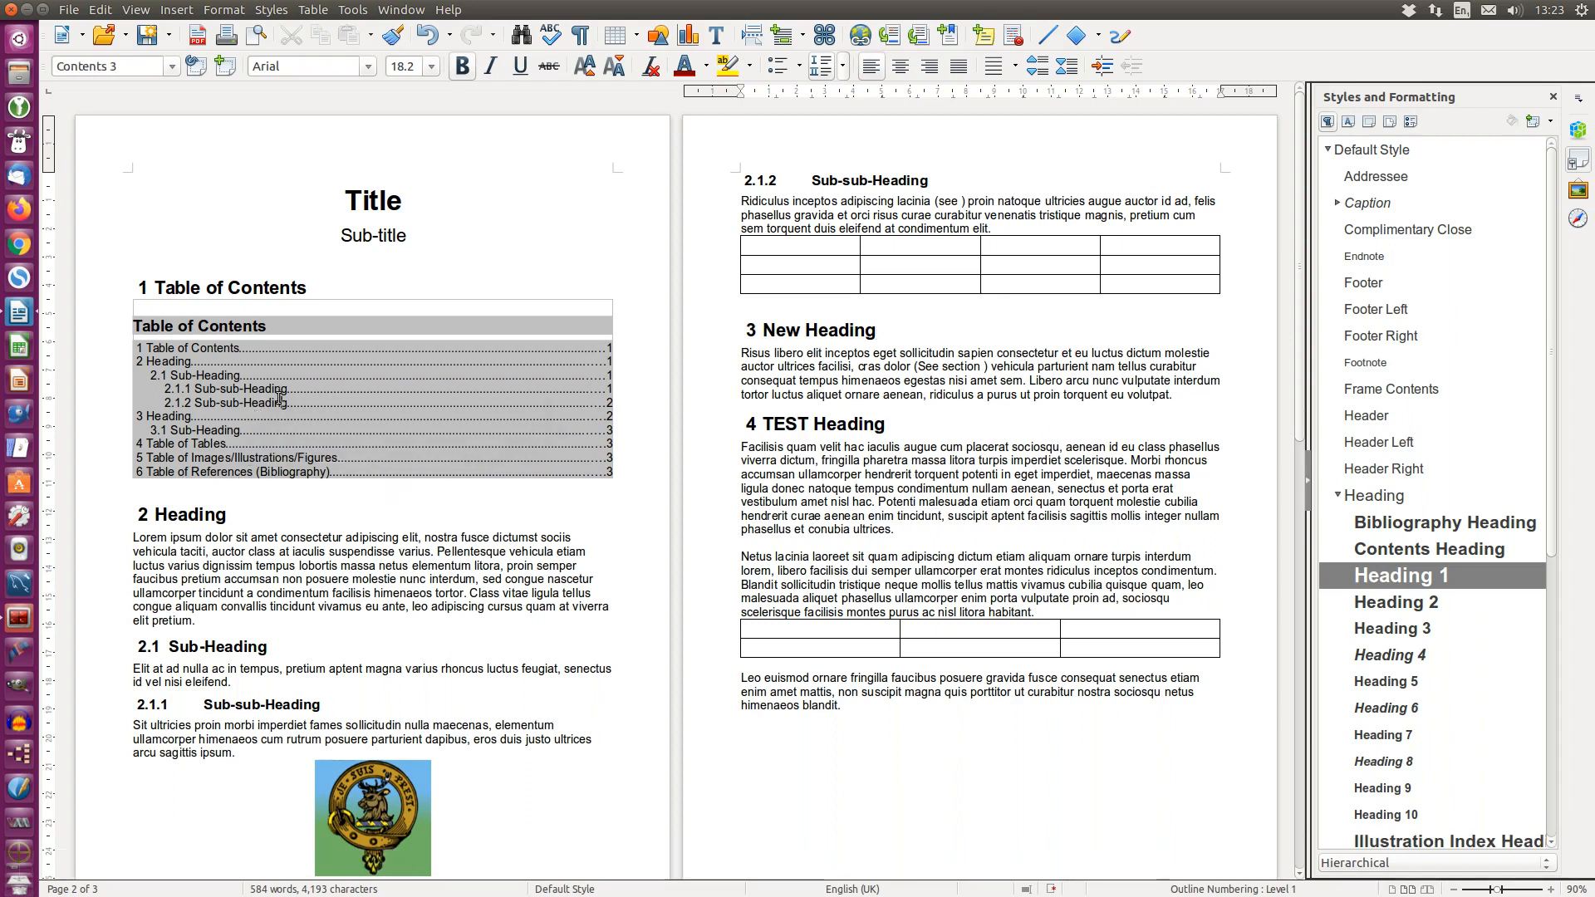
pyautogui.rightClick(278, 400)
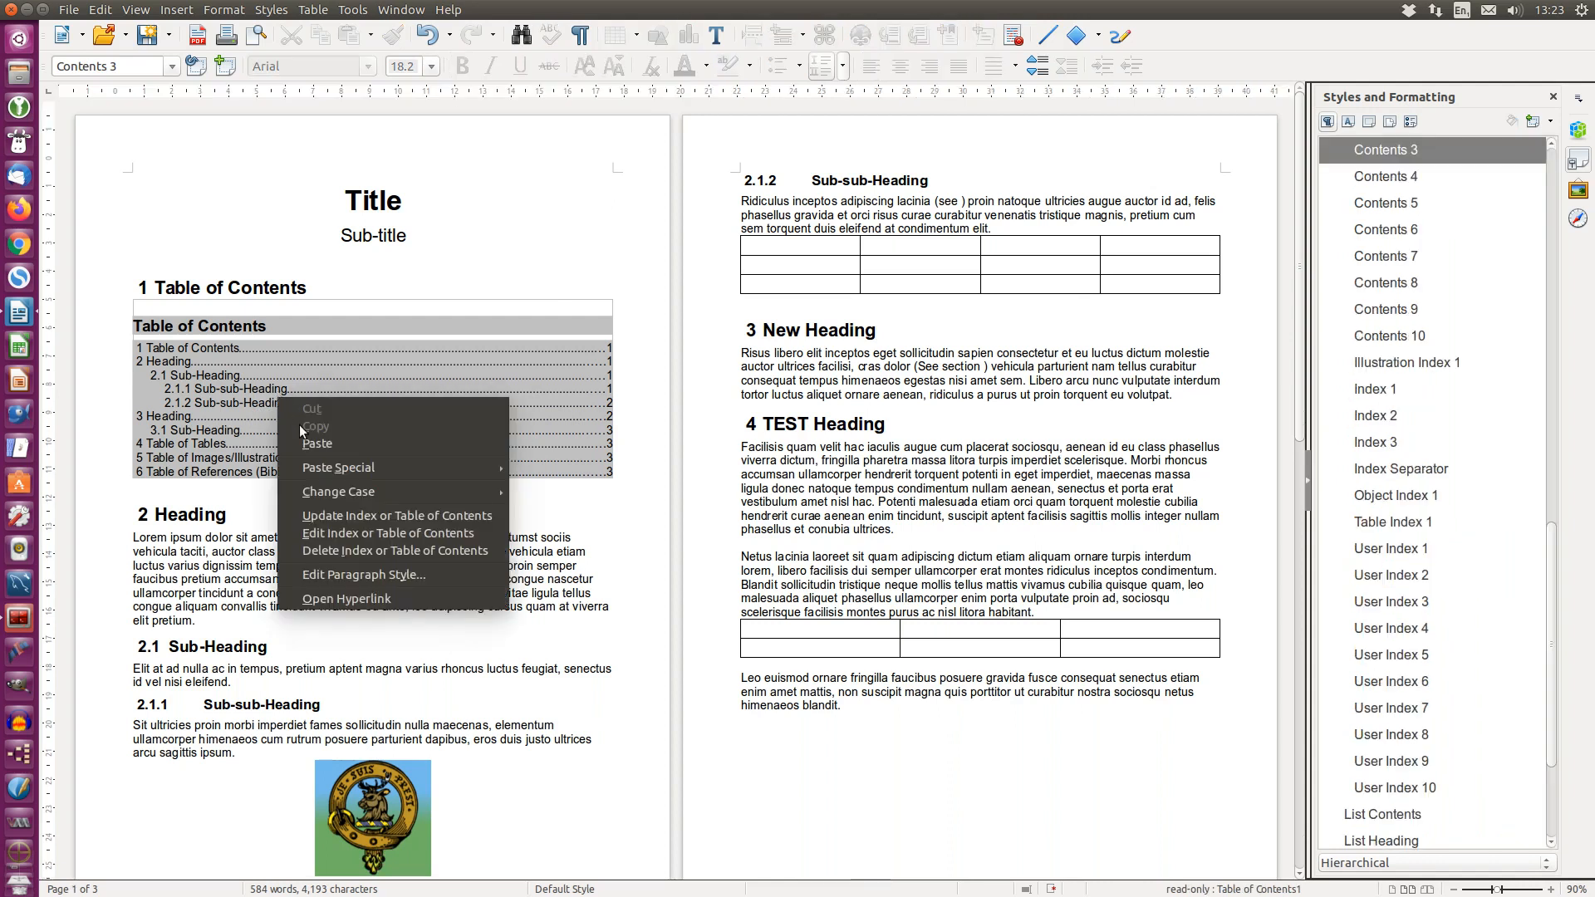
pyautogui.click(377, 516)
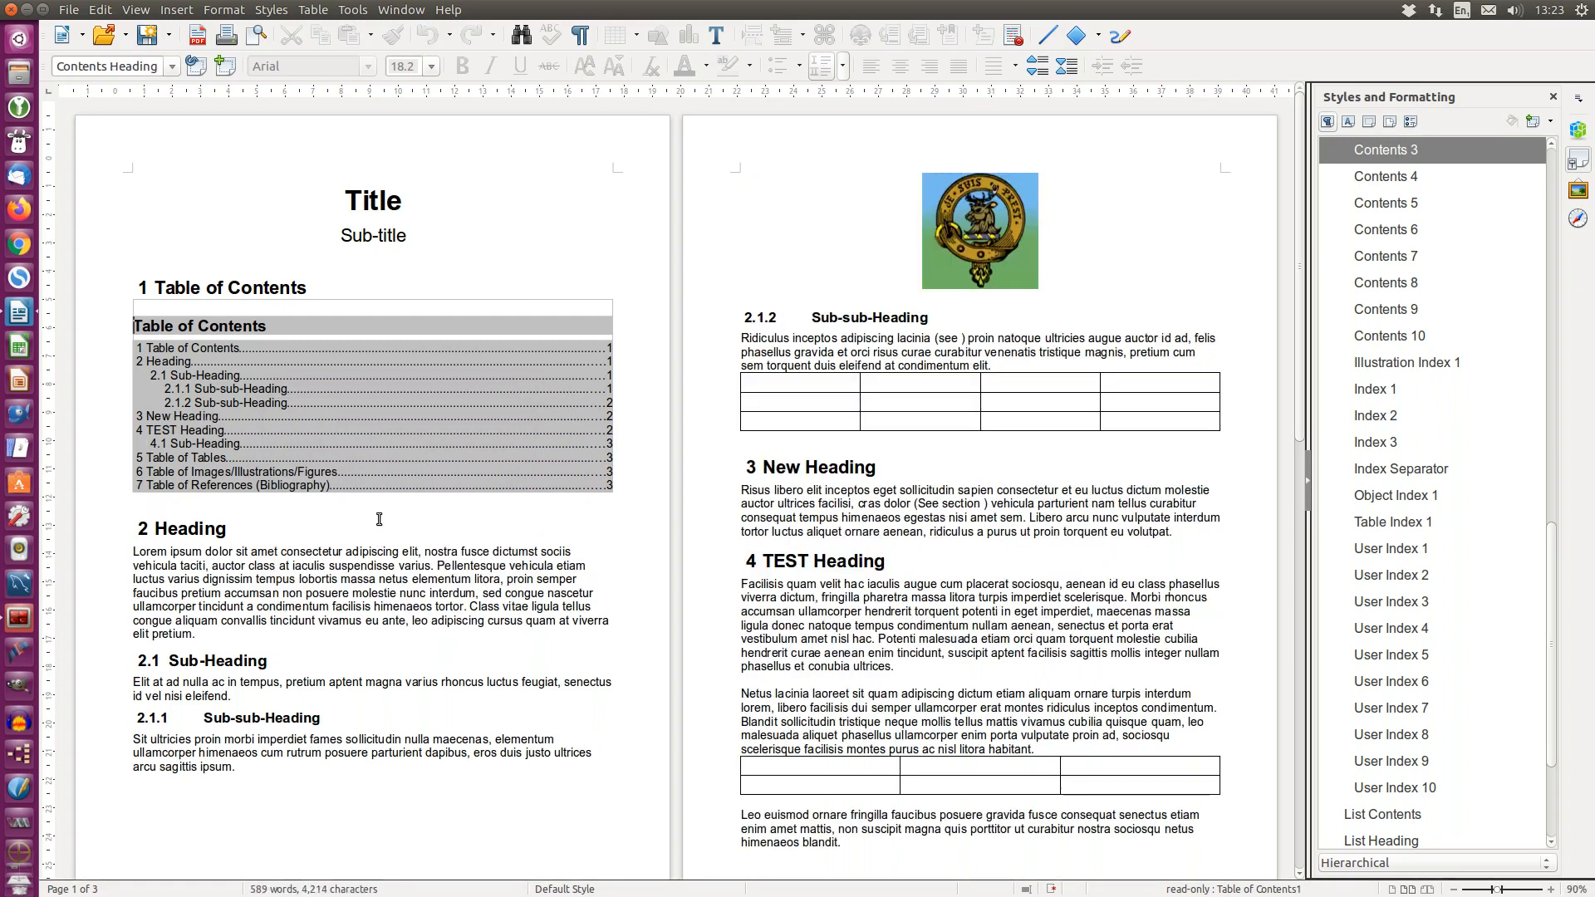
pyautogui.click(176, 417)
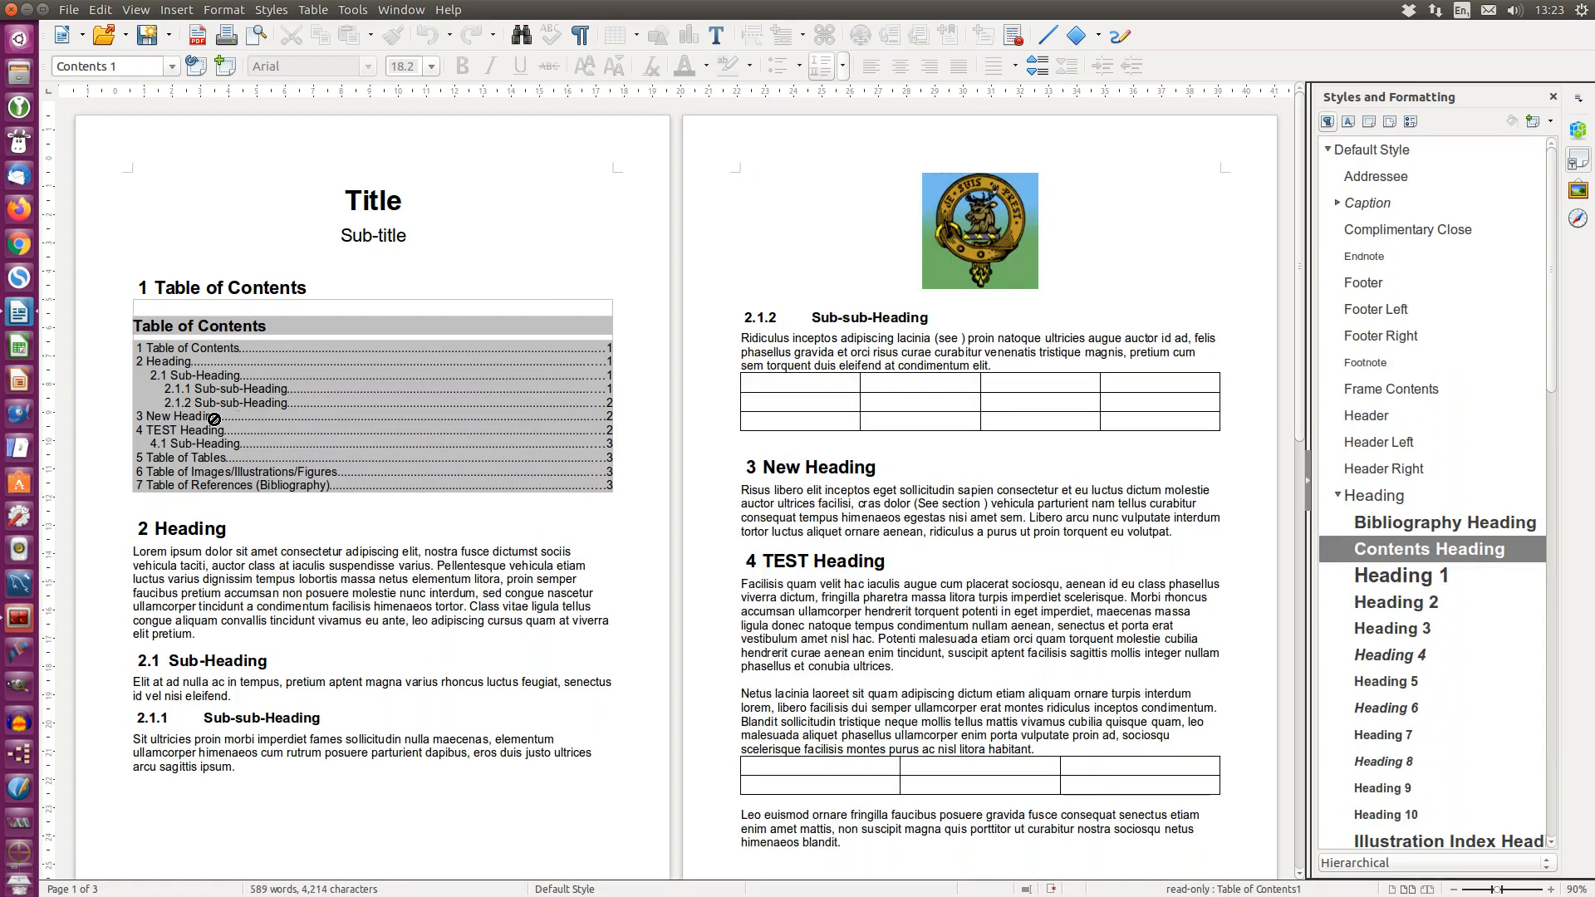